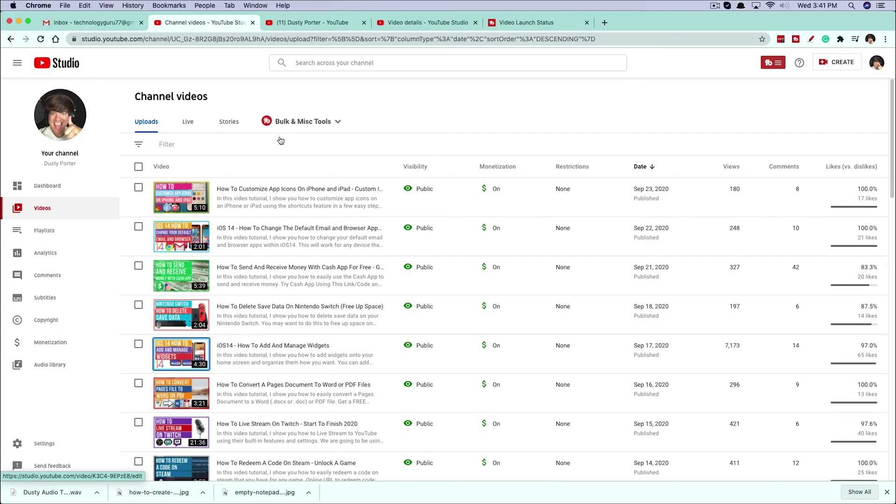
Show TubeBuddy's Bulk & Misc Tools menu on the Channel videos page.
click(339, 121)
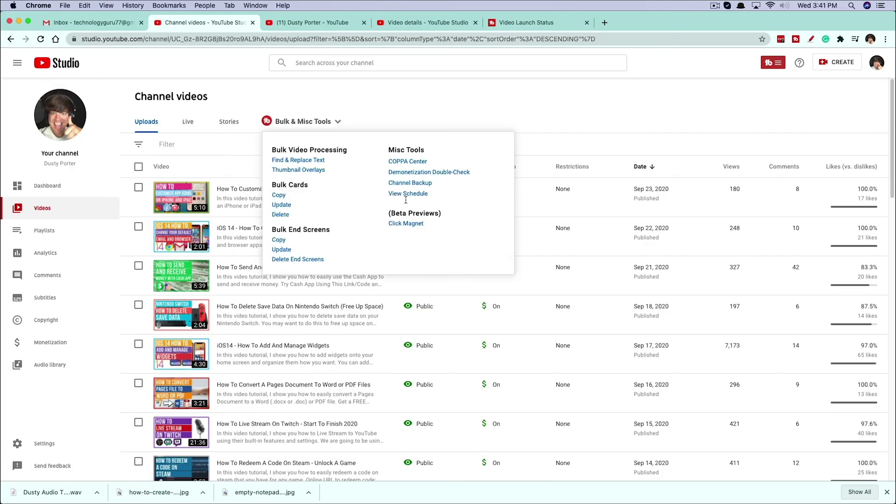
click(658, 104)
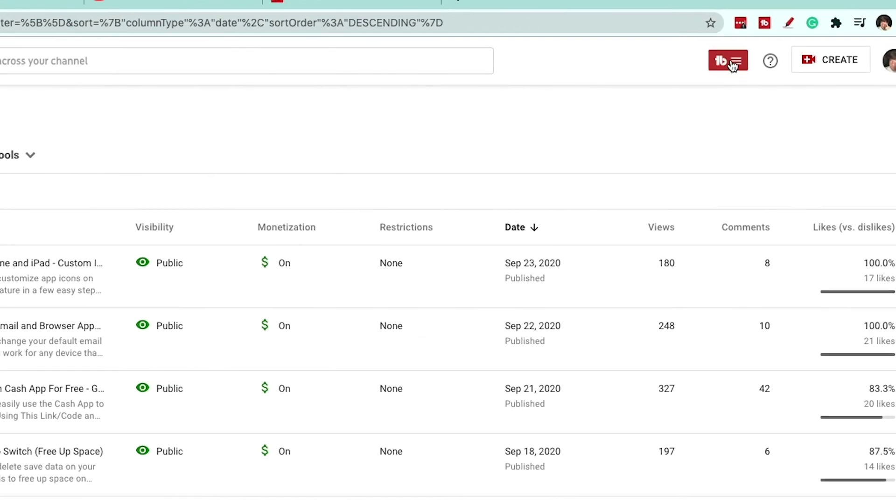
click(732, 65)
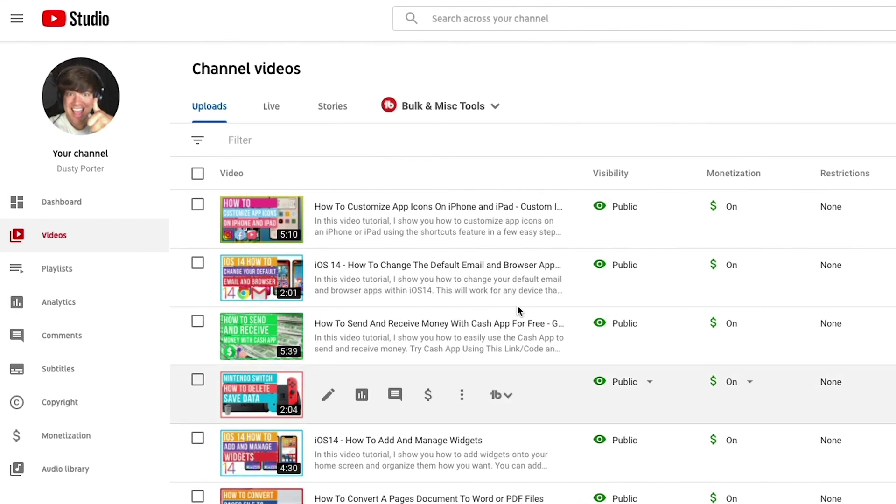
Set up a bulk Find & Replace swapping the stream-overlays line for 'Nex Text Goes Here', descriptions only.
click(495, 108)
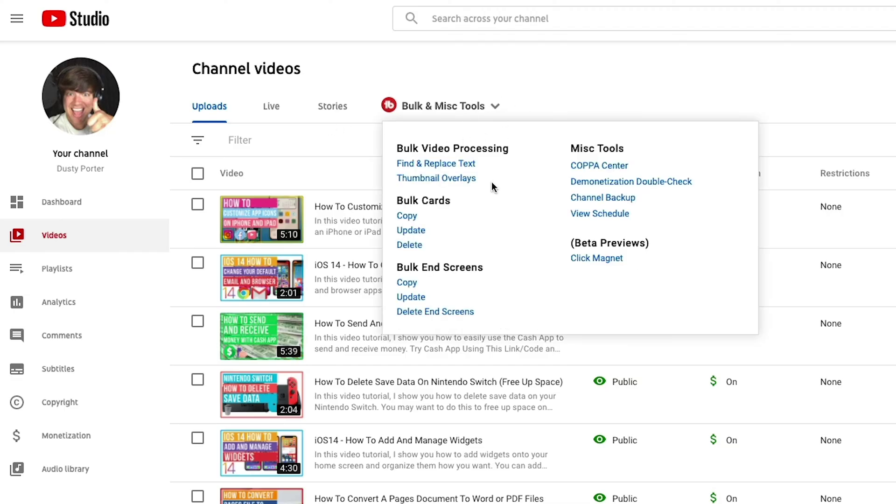
click(427, 166)
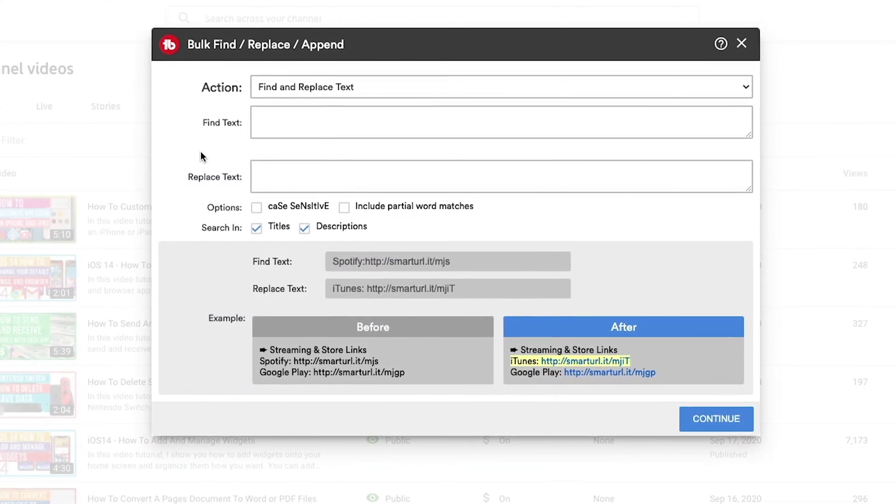
click(270, 124)
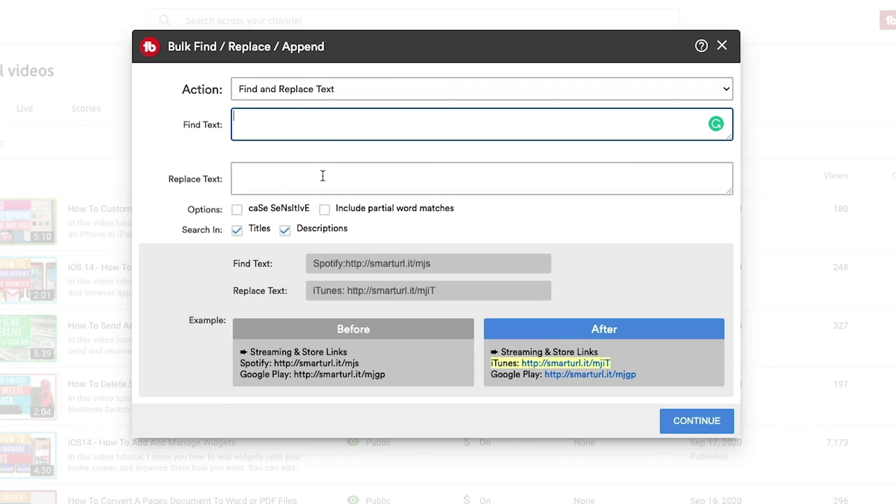
click(237, 231)
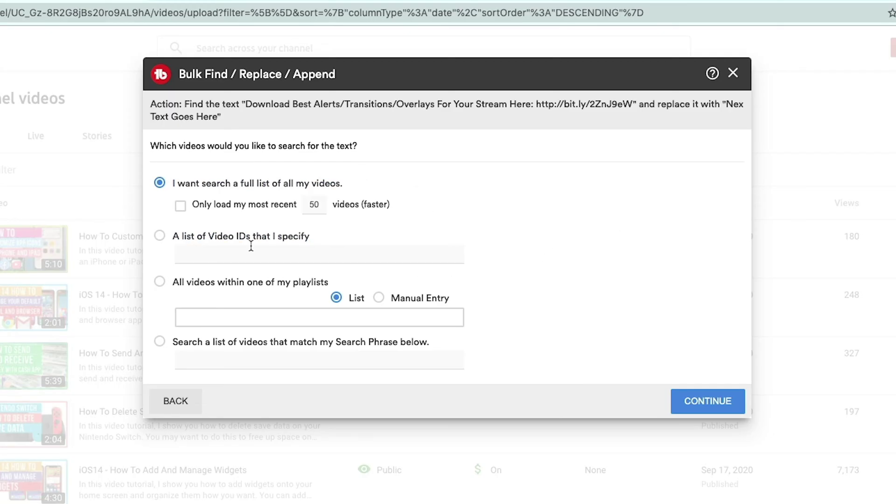
Load only the 50 most recent videos and continue to video selection.
click(181, 207)
click(737, 403)
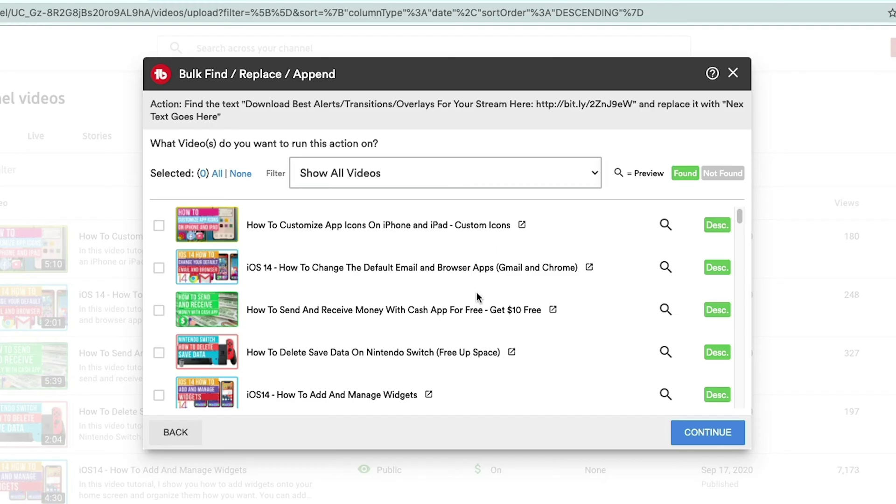
scroll(478, 294, down, 5)
scroll(559, 252, up, 4)
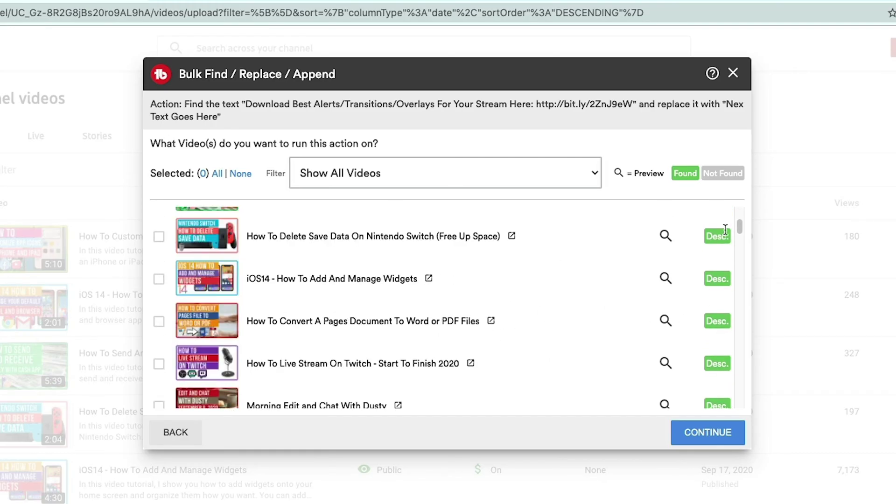
scroll(659, 290, up, 3)
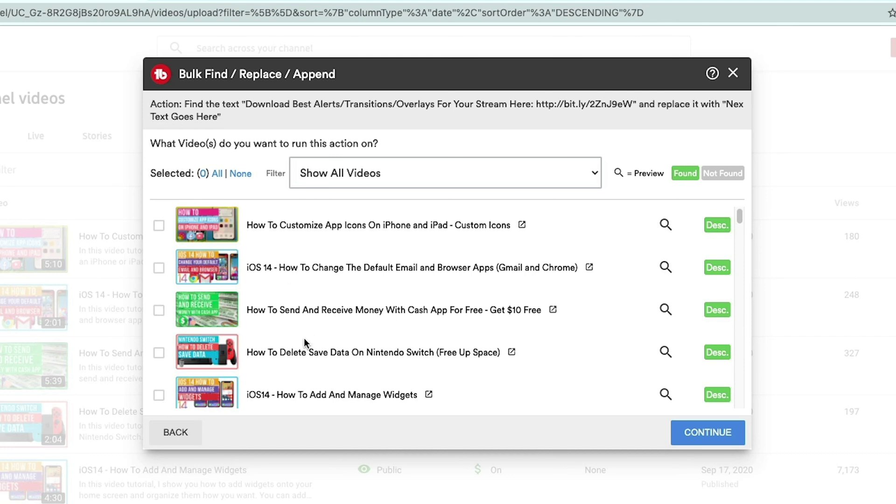
Select the two newest videos, confirm the replacement with 'Yes, do it.', and close the dialog.
click(159, 226)
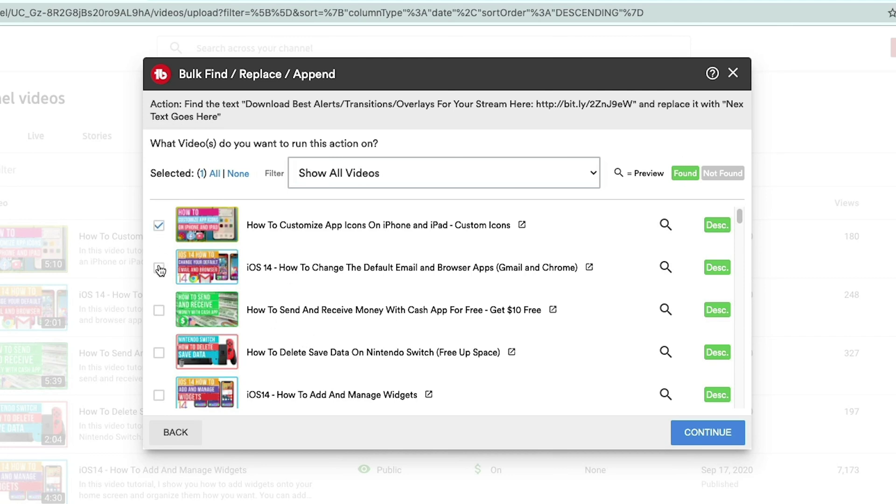
click(158, 267)
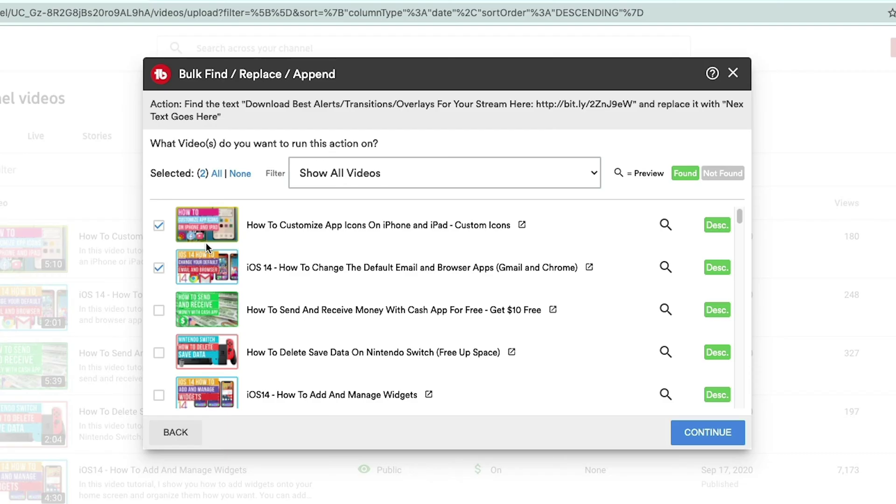
click(708, 435)
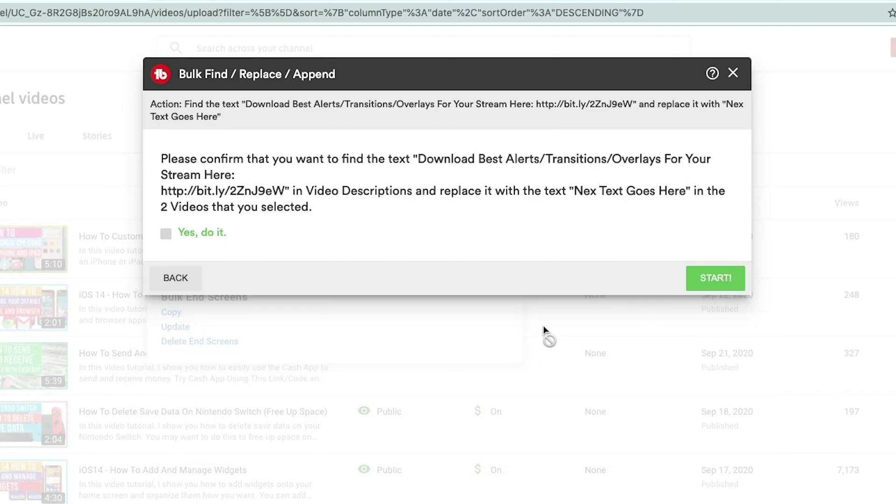
click(166, 233)
click(733, 74)
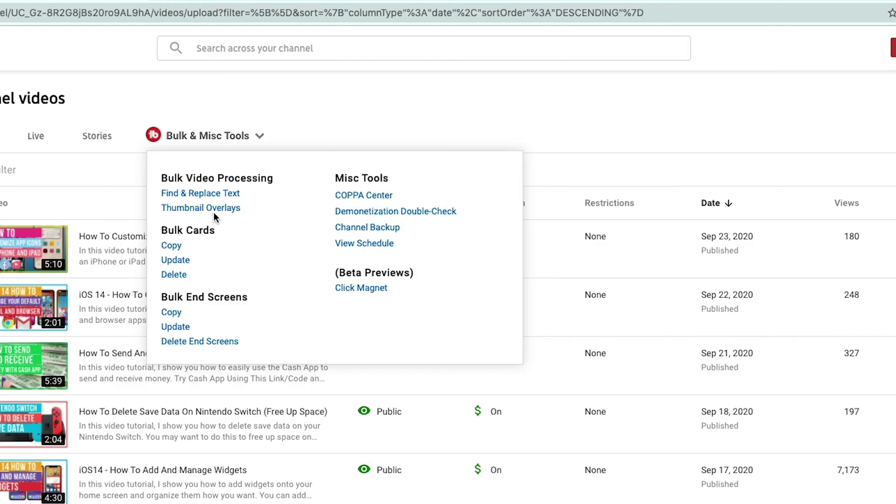
click(214, 210)
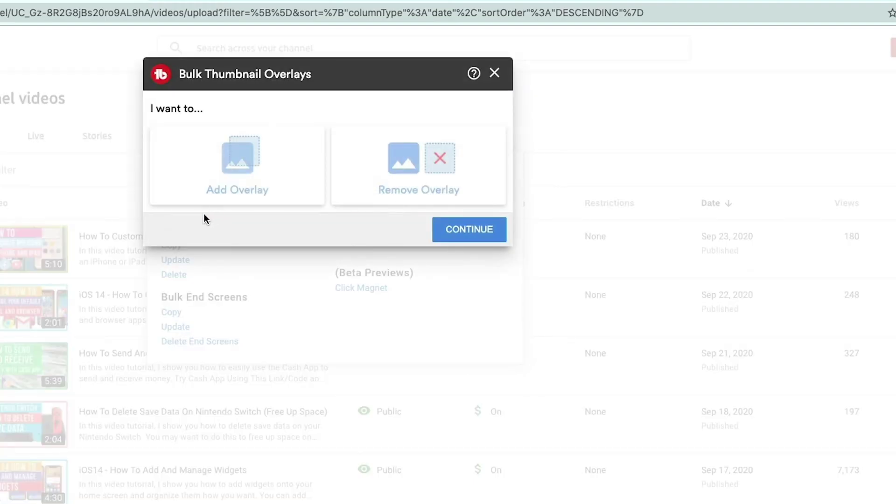
click(494, 73)
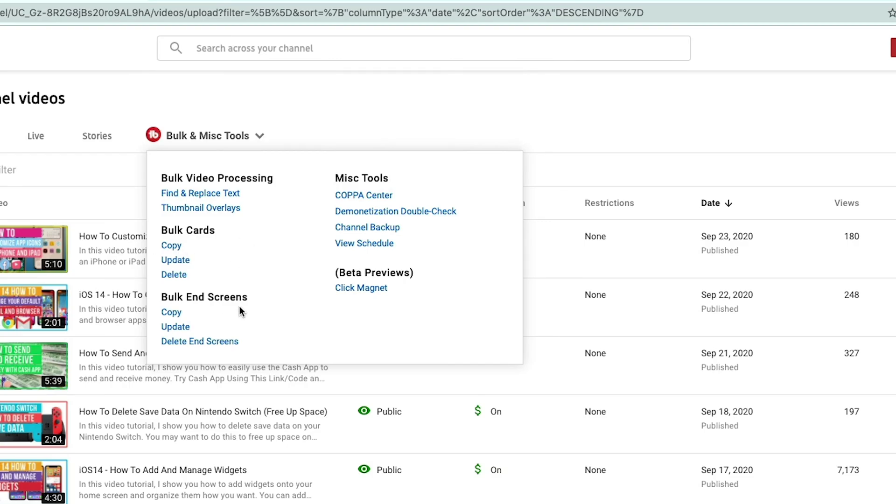
click(171, 246)
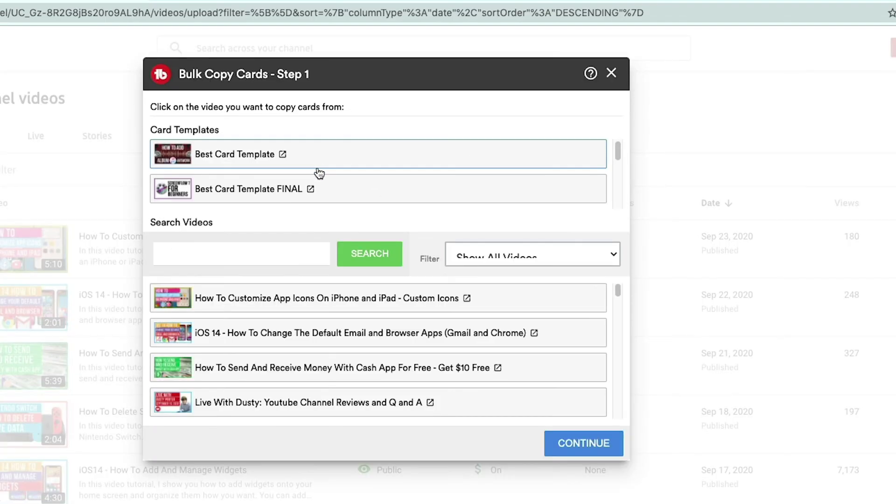
Choose Best Card Template FINAL as the card source for the bulk copy.
click(231, 192)
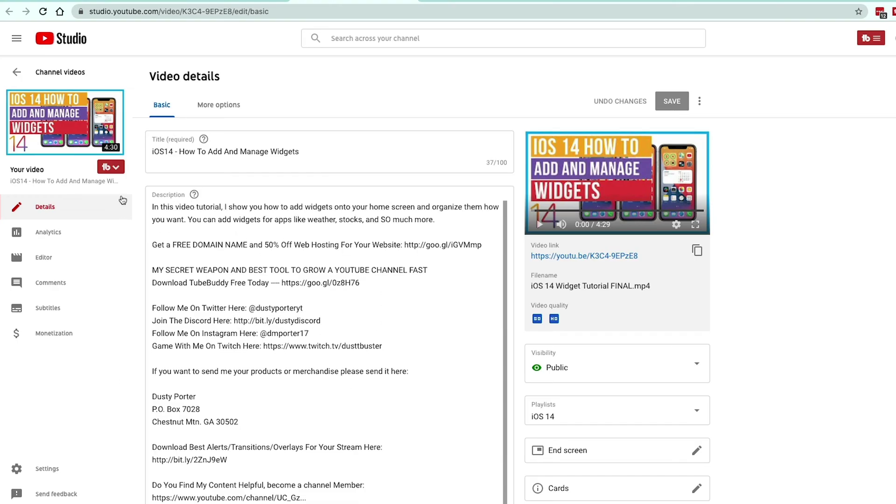
Publish the widgets video to Facebook using the Customize App Icons FINAL.mp4 file.
click(118, 169)
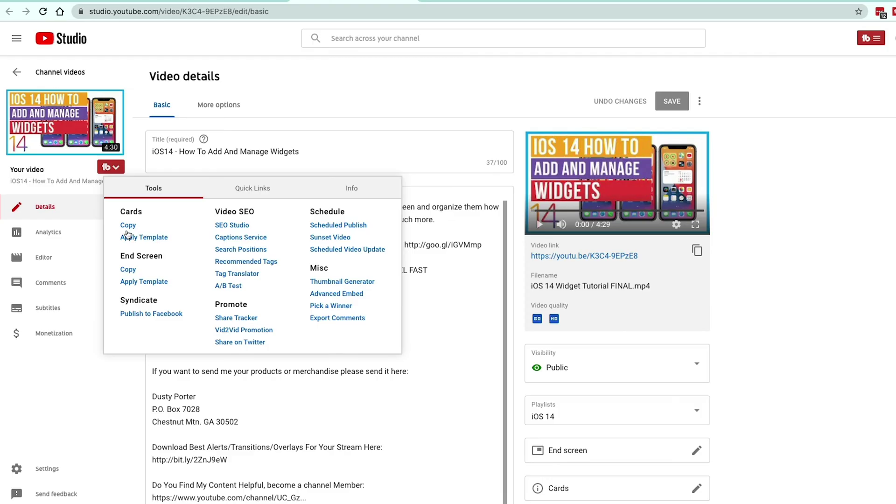
click(150, 320)
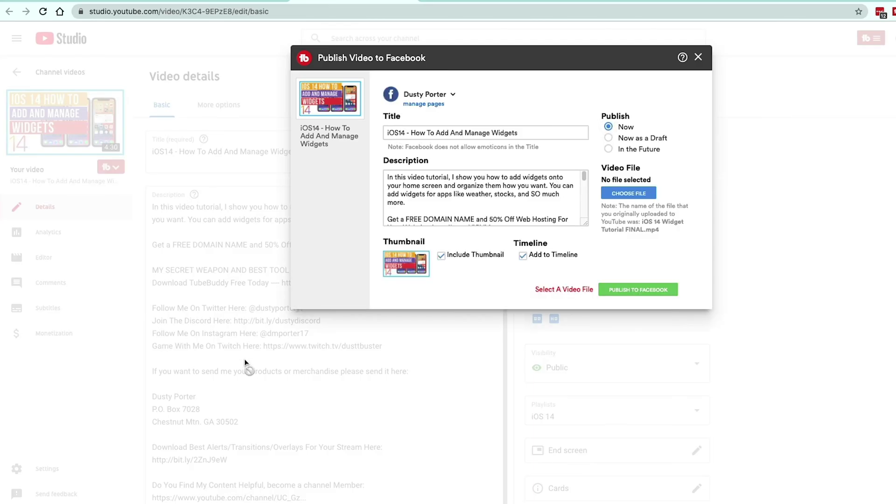
click(626, 196)
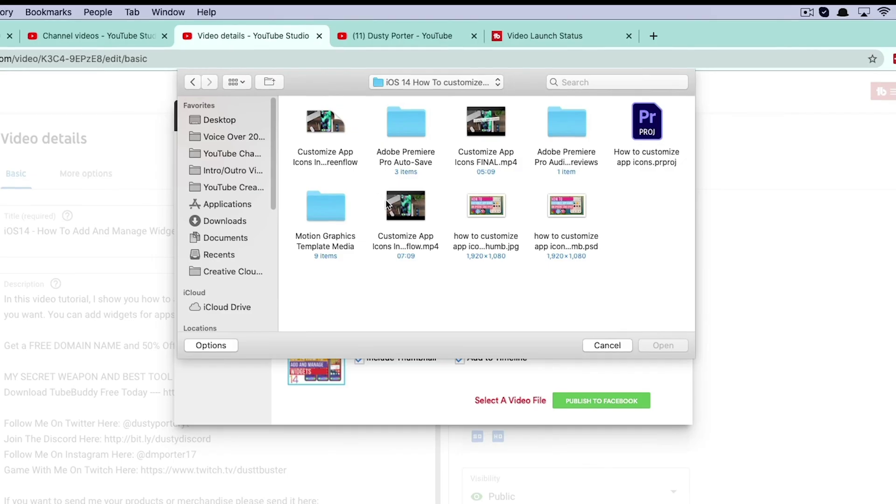
click(547, 94)
click(672, 345)
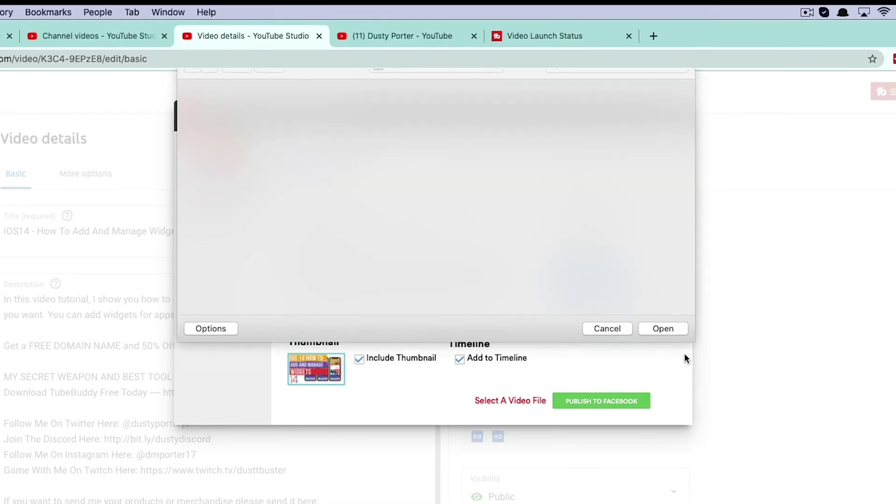
click(598, 407)
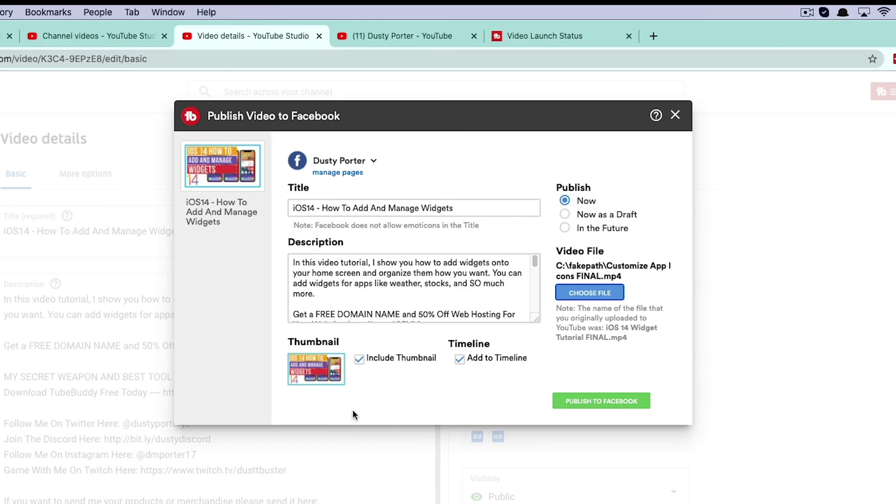
Close the Facebook window and launch TubeBuddy's SEO Studio for this video.
click(675, 115)
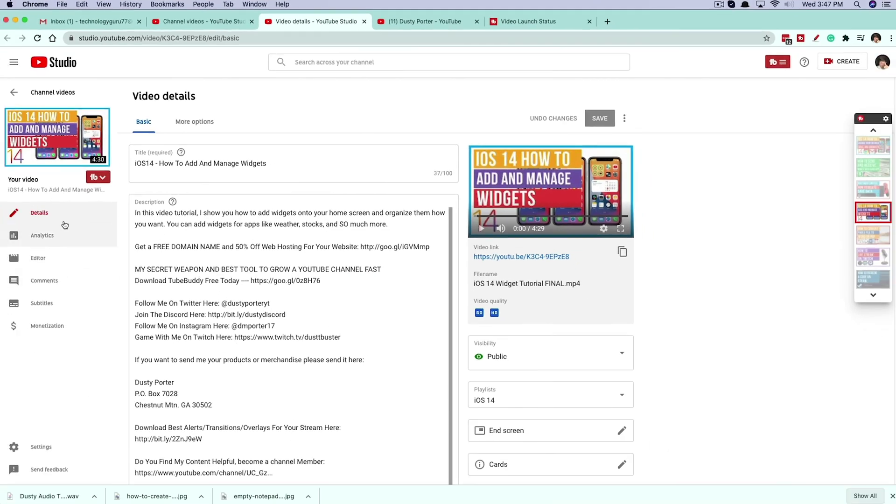
click(98, 177)
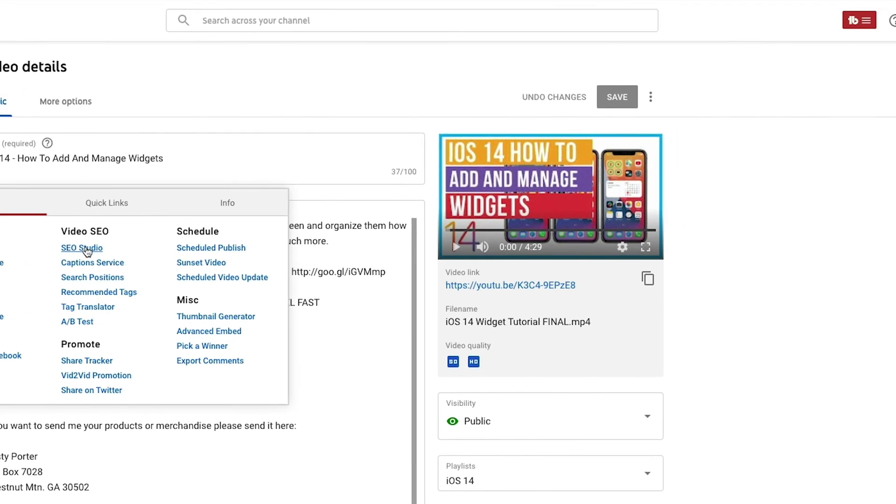
click(221, 205)
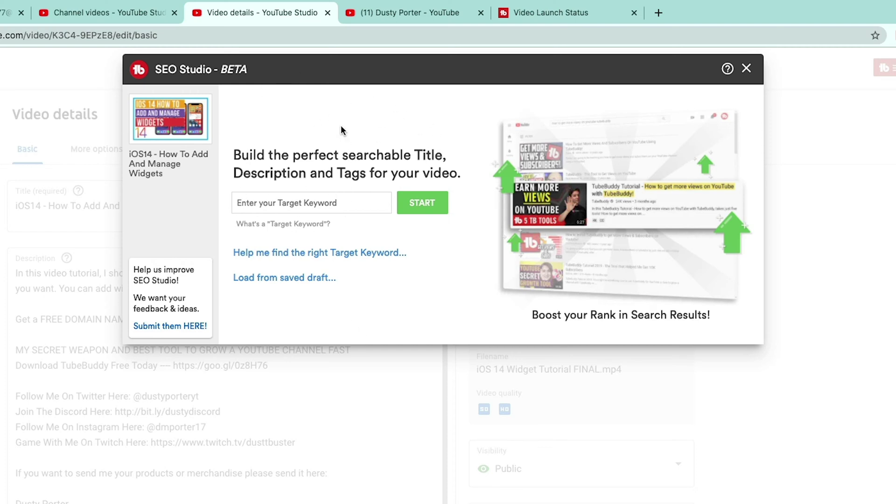
Enter 'how to add and manage widgets' as SEO Studio's target keyword and start the analysis.
click(323, 201)
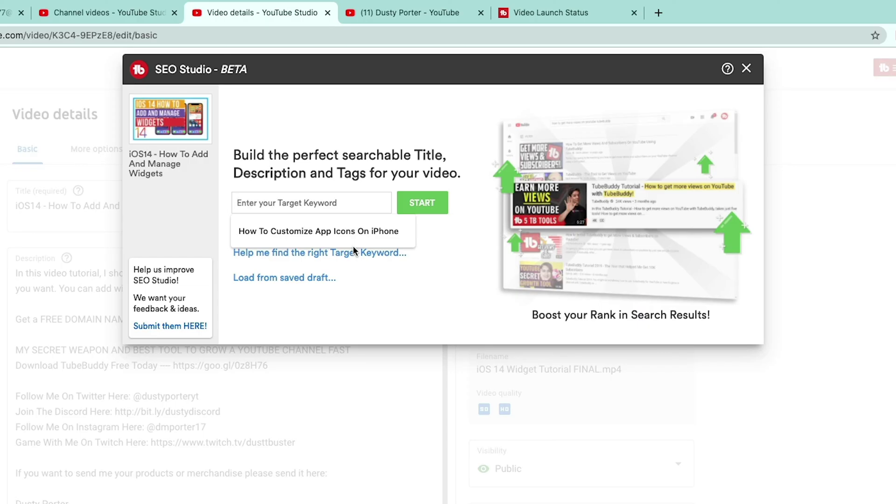
text(how to add and manage widgets)
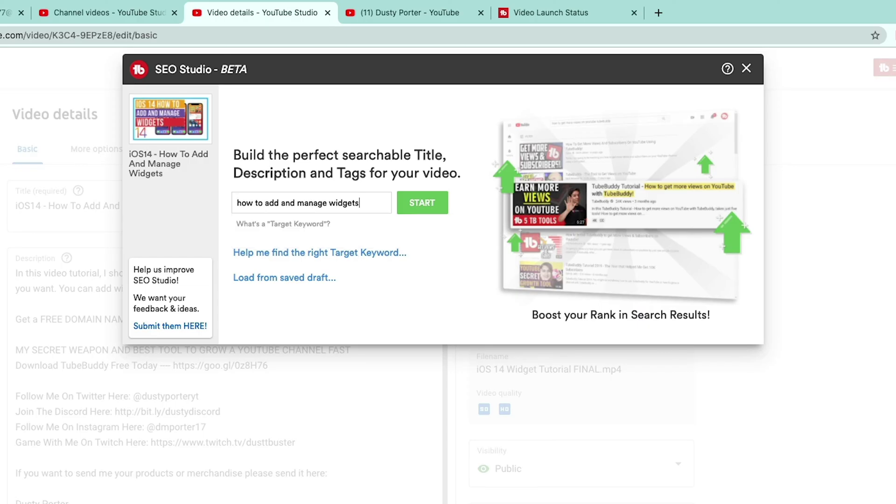
click(422, 206)
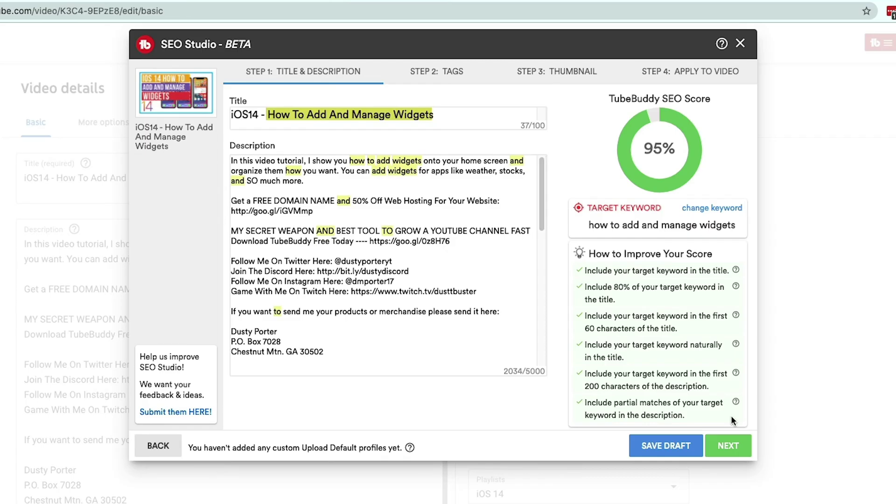
Add 'how to add and manage widgets' as the first tag, raising the SEO score to 100%.
click(727, 447)
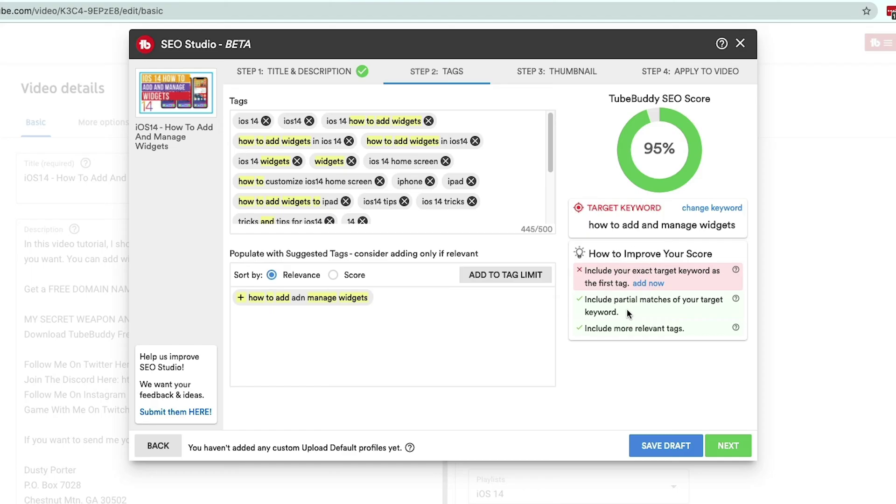
click(649, 283)
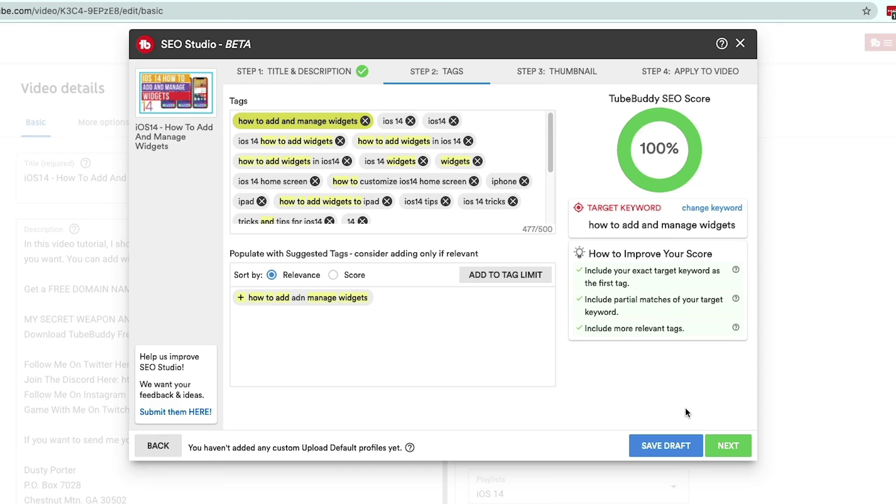
Review the Step 3 thumbnail results and advance to Step 4: Apply to Video.
click(729, 443)
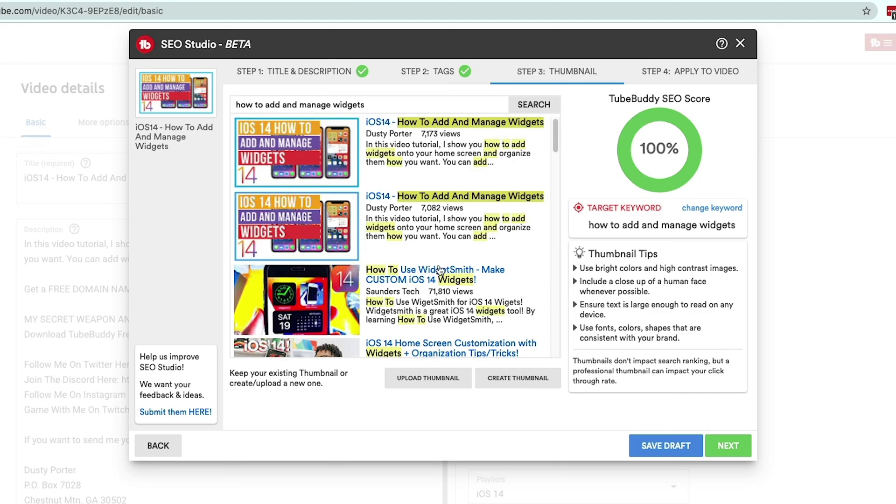
scroll(438, 276, down, 4)
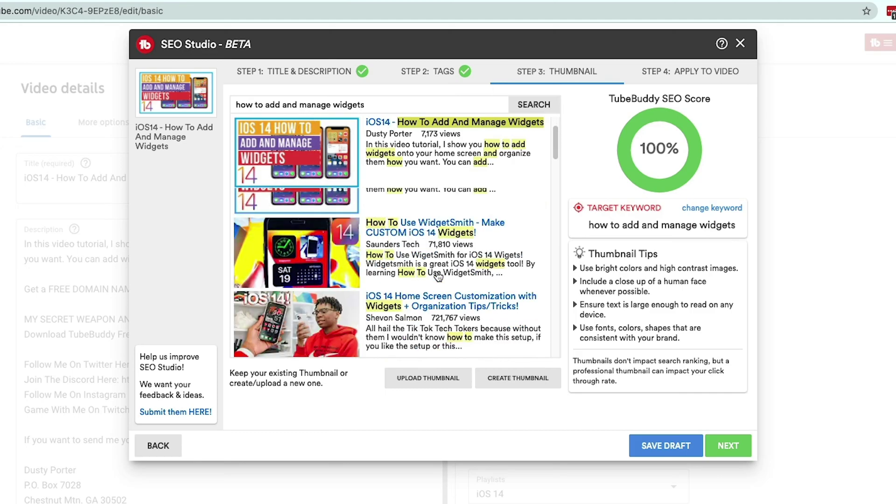
scroll(438, 276, up, 4)
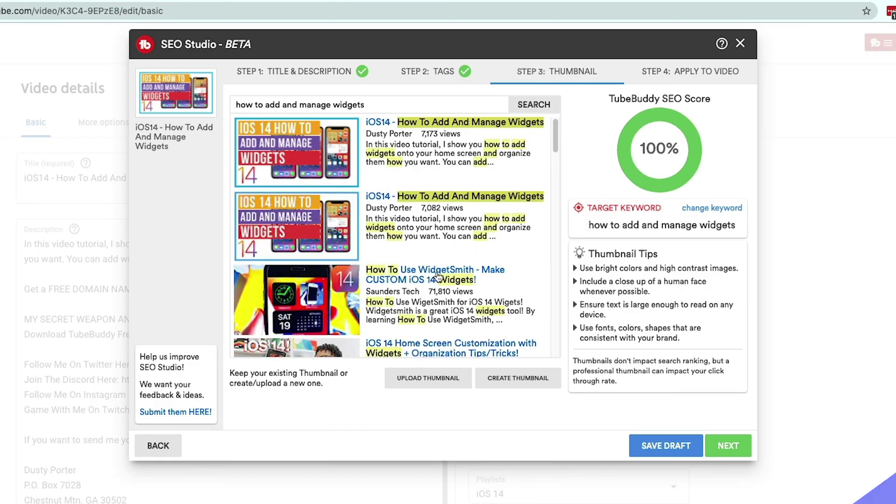
scroll(441, 276, down, 3)
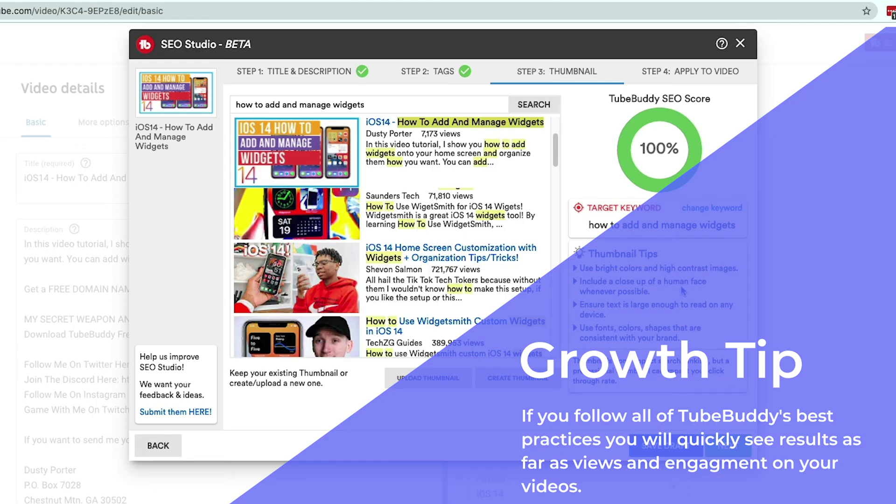
scroll(471, 245, up, 3)
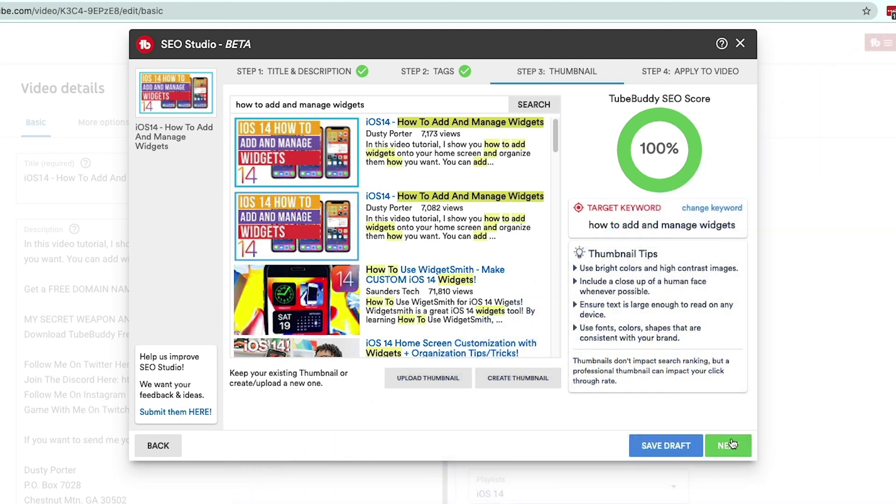
click(731, 445)
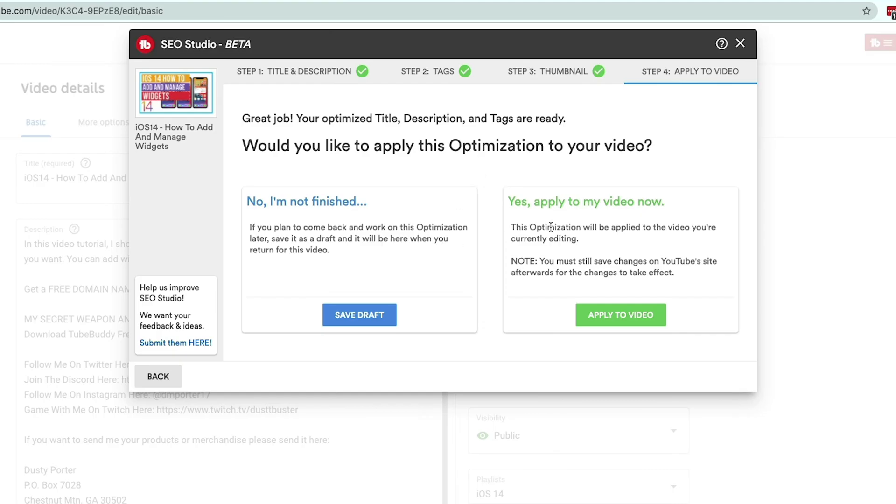
Apply the optimized title, description and tags, close SEO Studio, and save the video details.
click(610, 319)
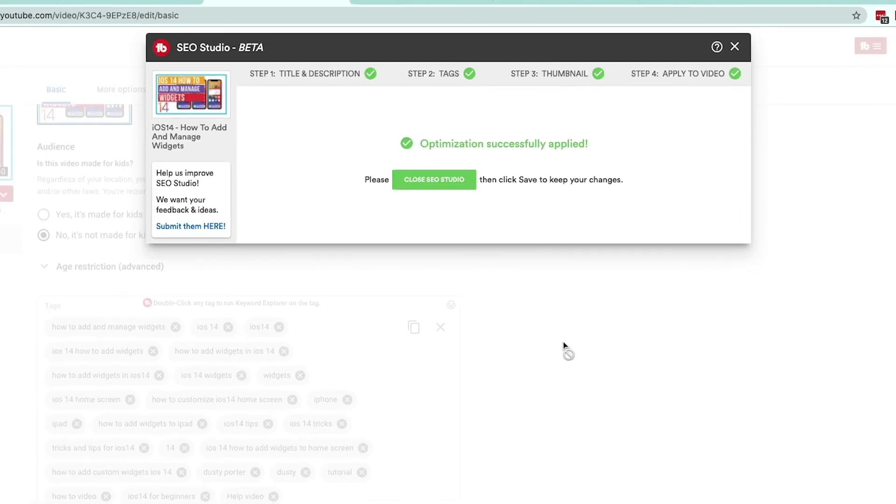
click(434, 180)
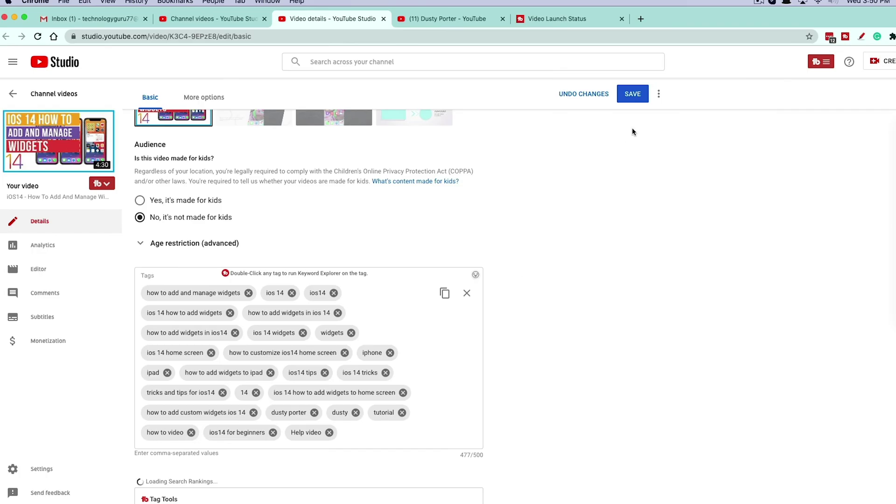
click(633, 94)
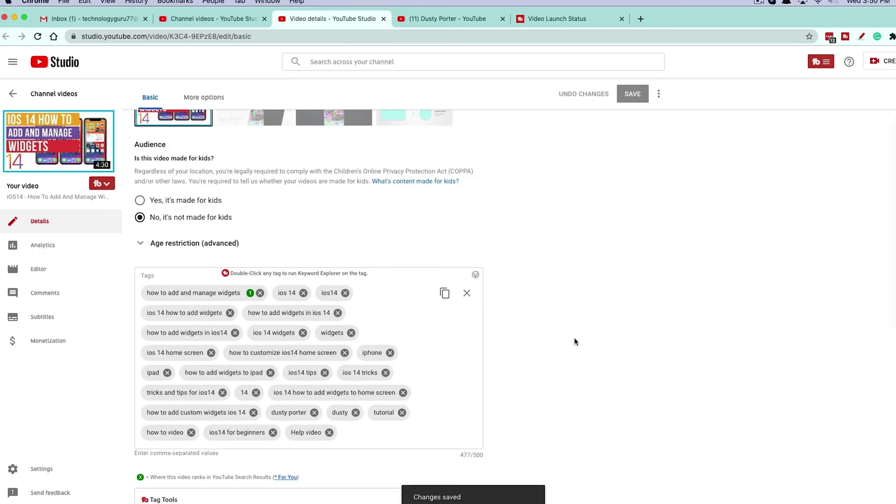
scroll(574, 340, up, 10)
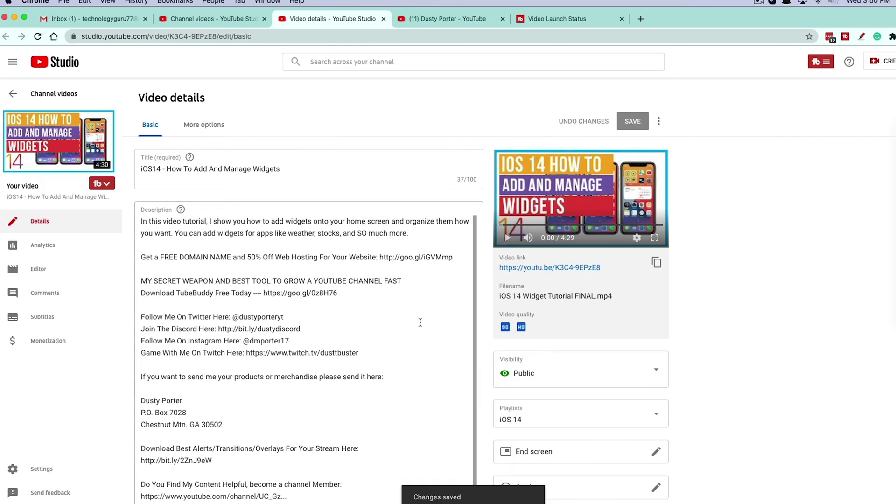
View and dismiss the Captions Service offer, then open Search Rankings for the video's tags.
click(103, 184)
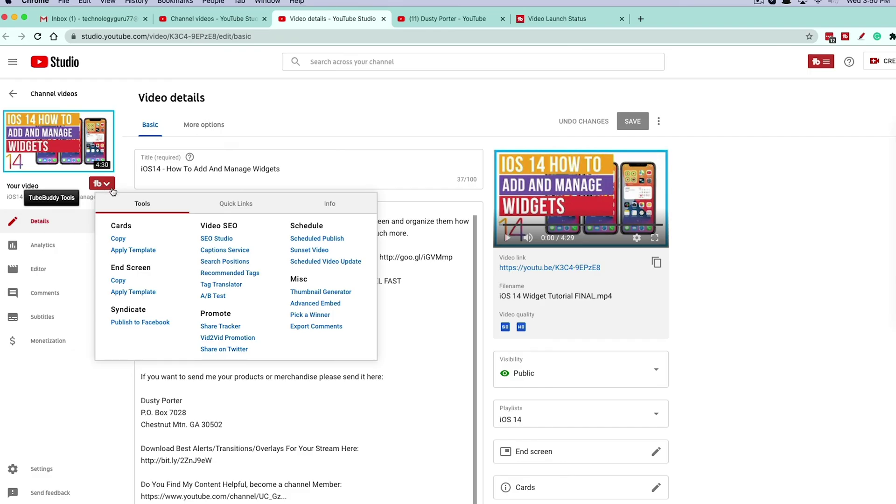
click(225, 250)
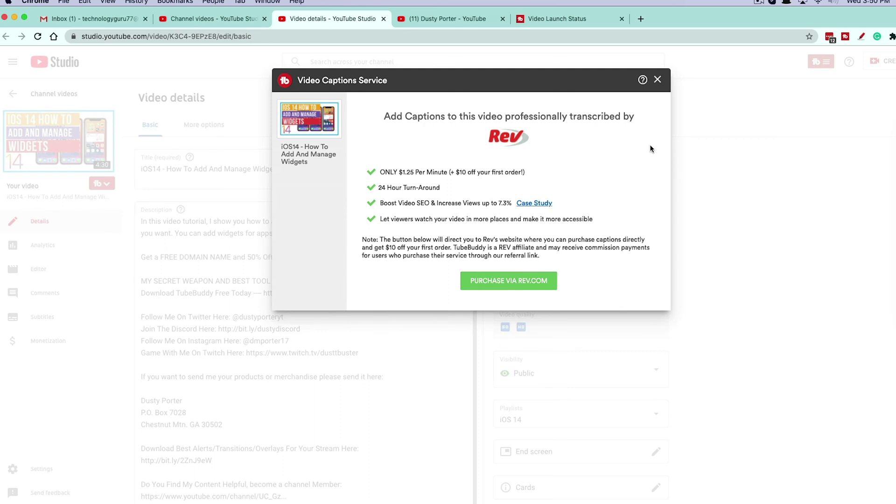
click(657, 80)
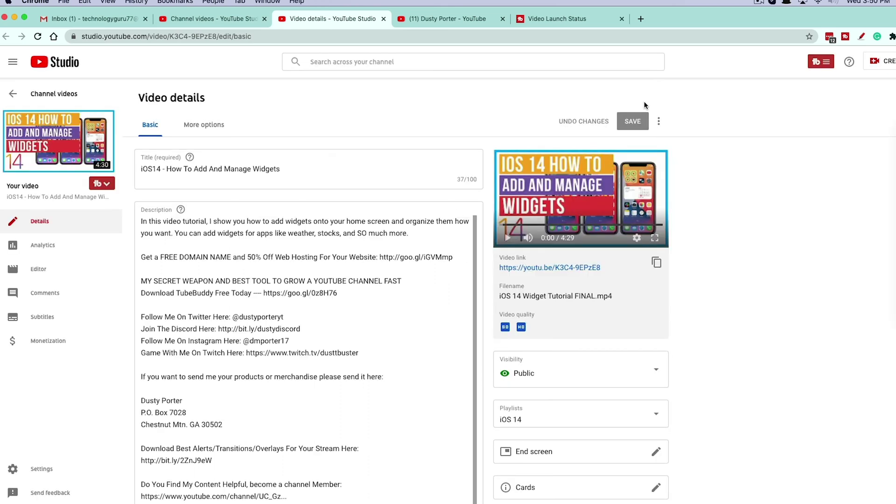
click(107, 185)
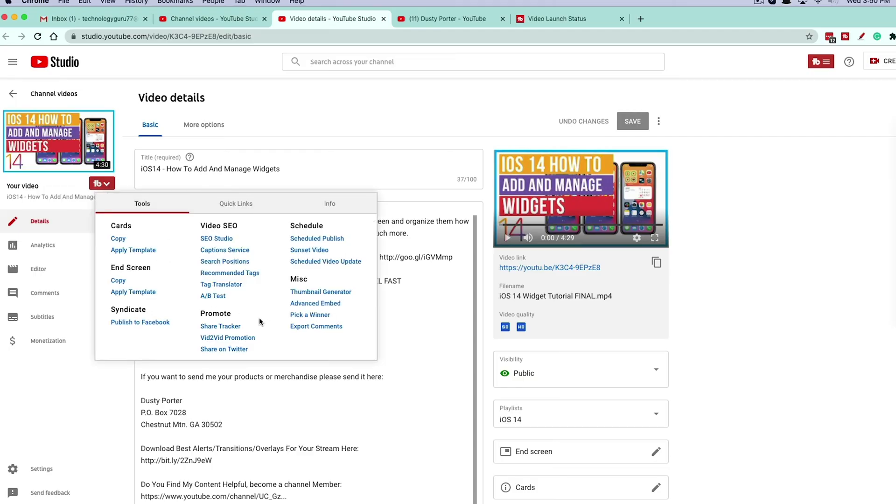
click(211, 262)
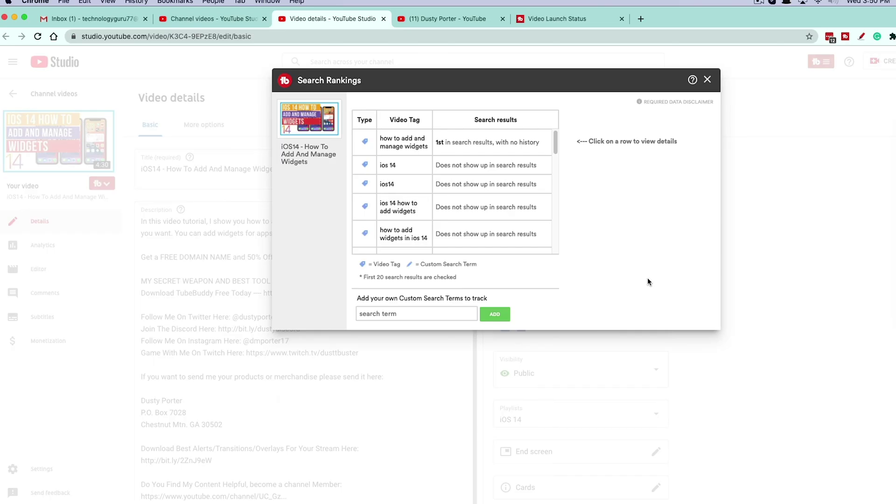
scroll(490, 208, down, 10)
scroll(493, 209, up, 10)
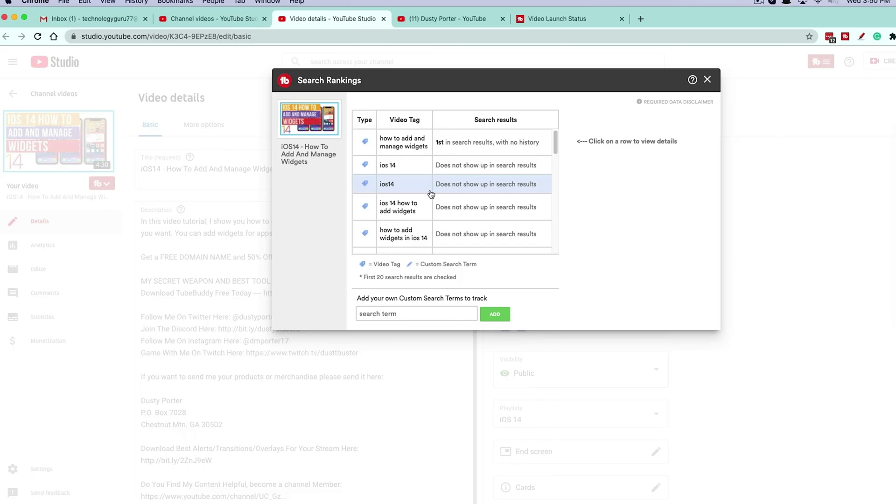
click(483, 150)
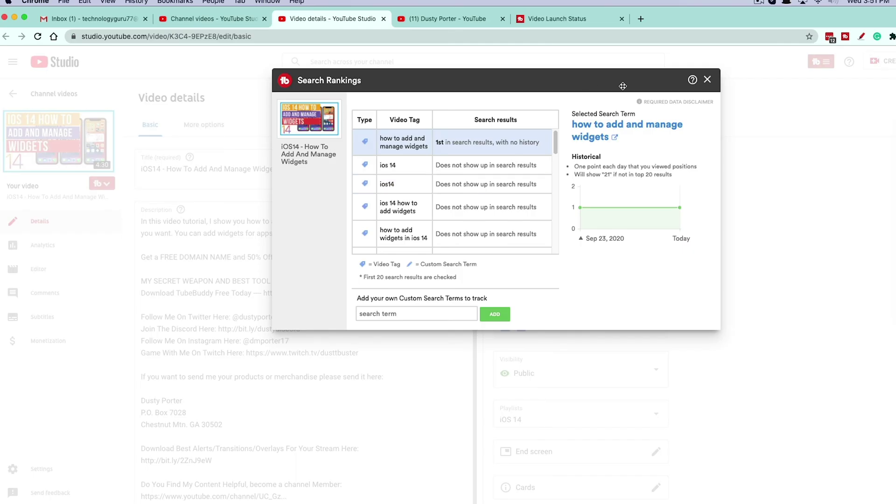
click(707, 80)
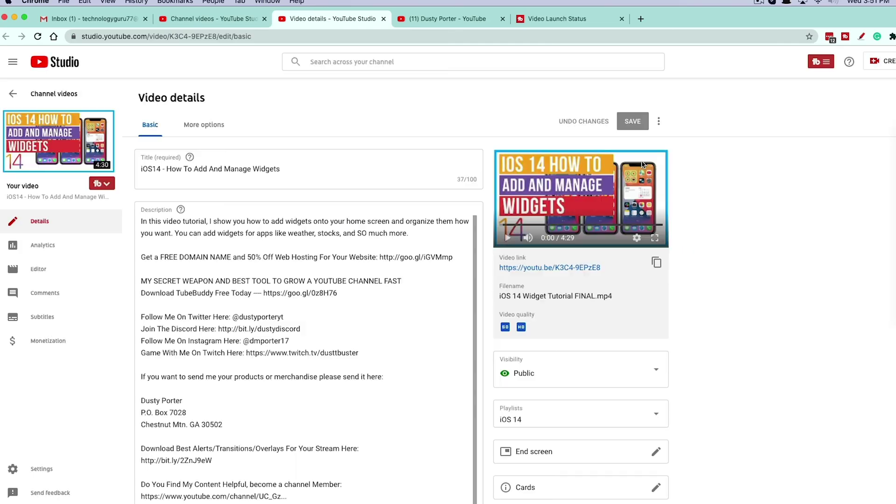
click(102, 184)
click(103, 184)
click(103, 184)
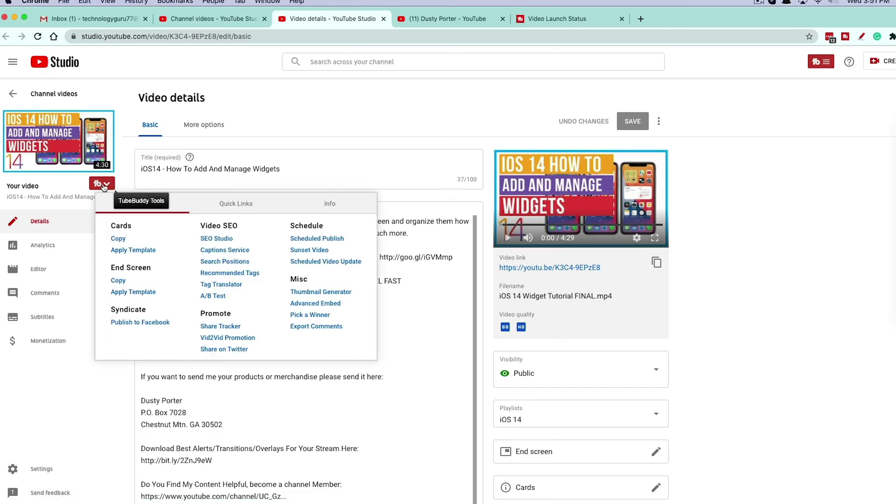
click(233, 285)
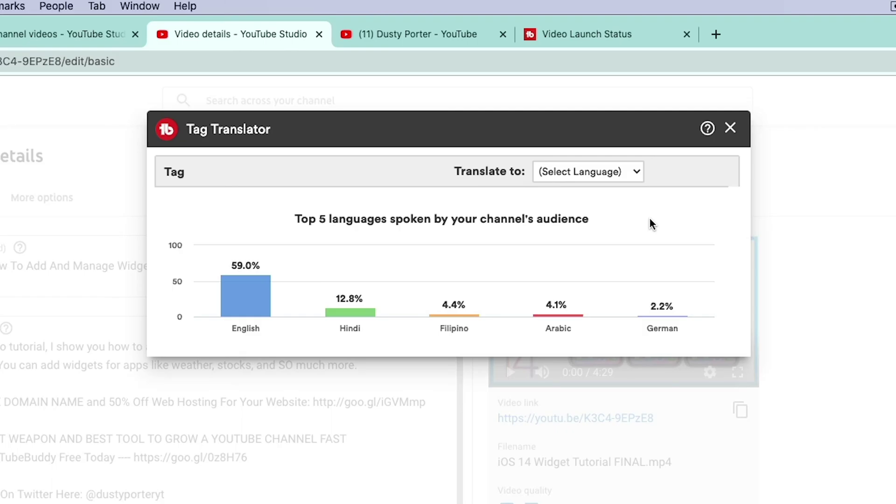
click(730, 127)
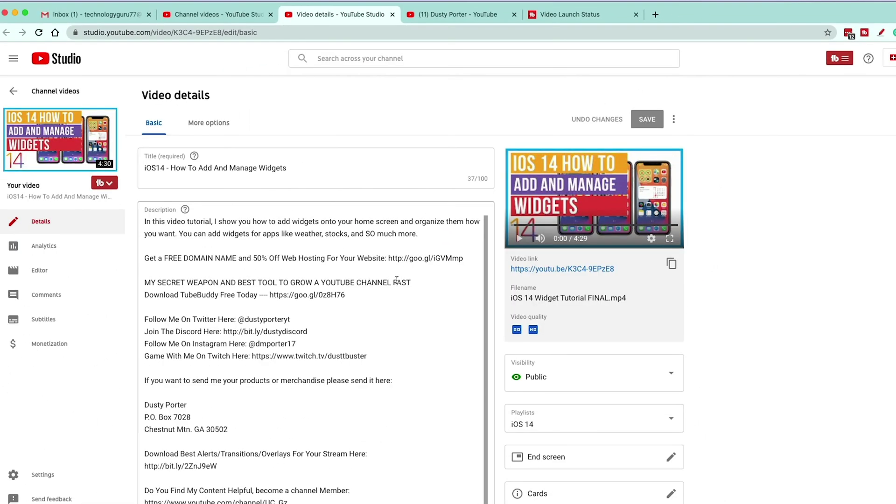
Set up a Thumbnail CTR A/B test for the iOS 14 widgets video running 14 days, starting as soon as possible.
click(109, 184)
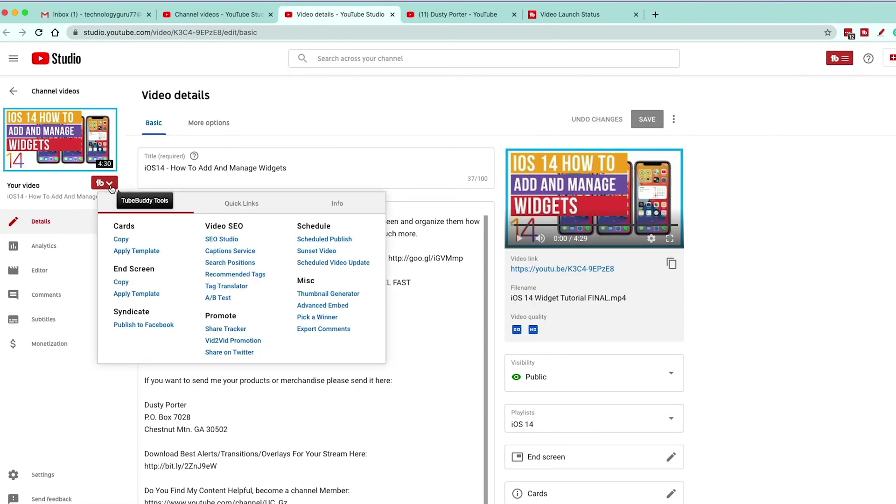
click(220, 299)
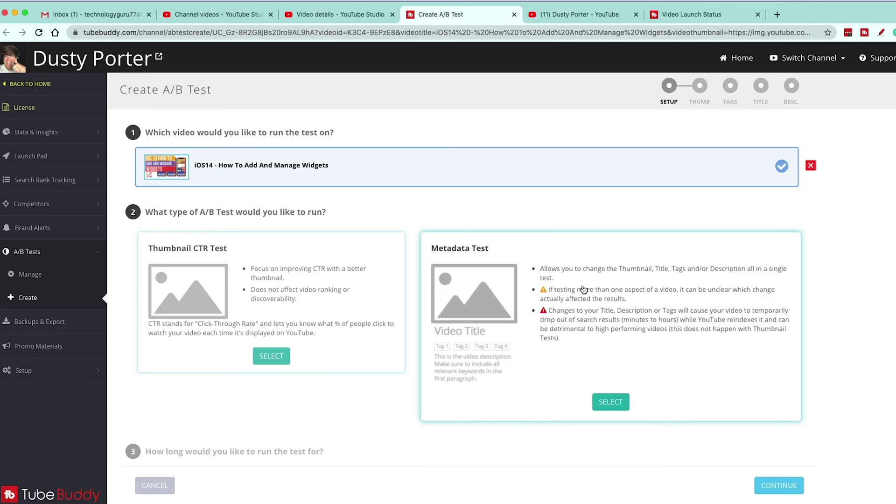
click(271, 357)
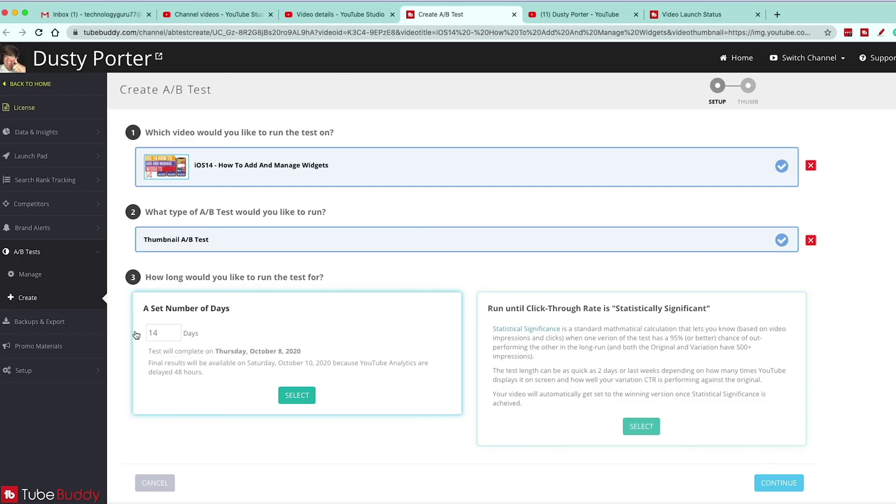
double_click(168, 336)
click(292, 396)
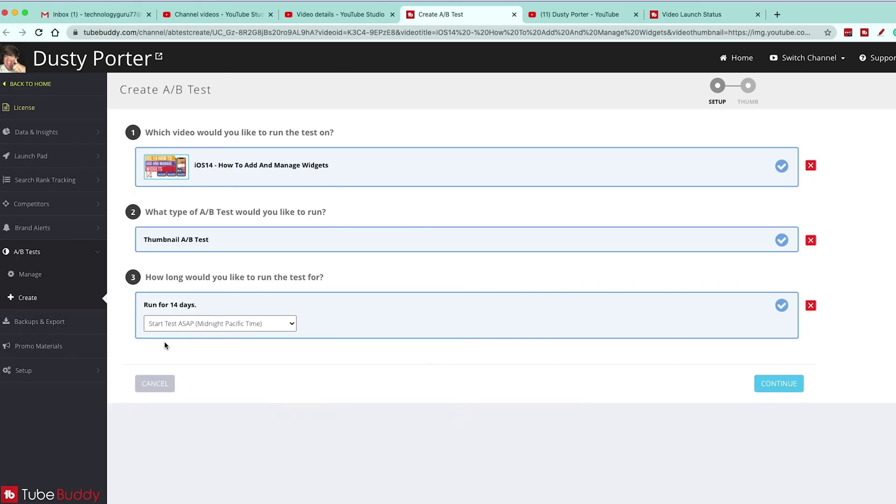
click(193, 326)
click(200, 327)
click(757, 382)
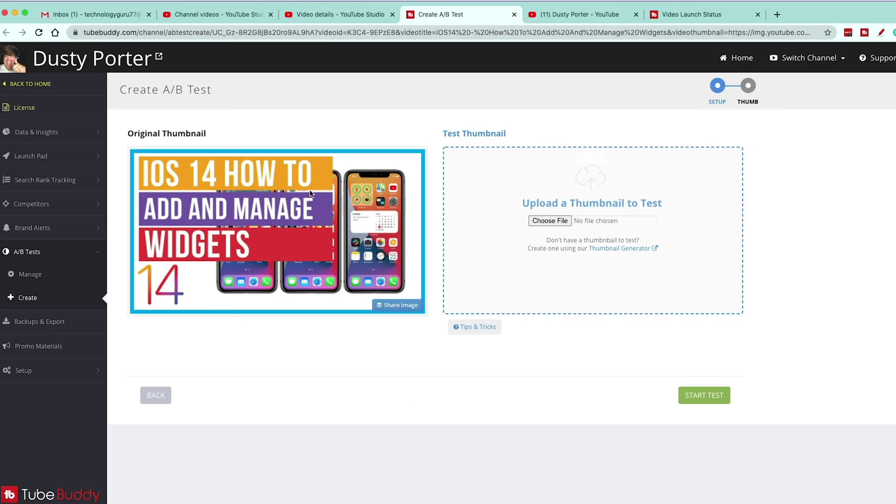
Upload the app-icons image as the test thumbnail, then remove it to leave the slot empty.
click(549, 221)
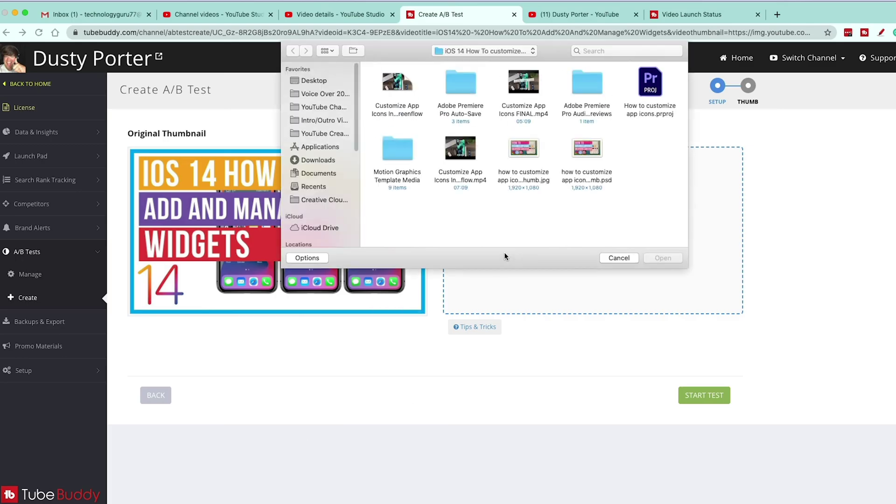
double_click(524, 150)
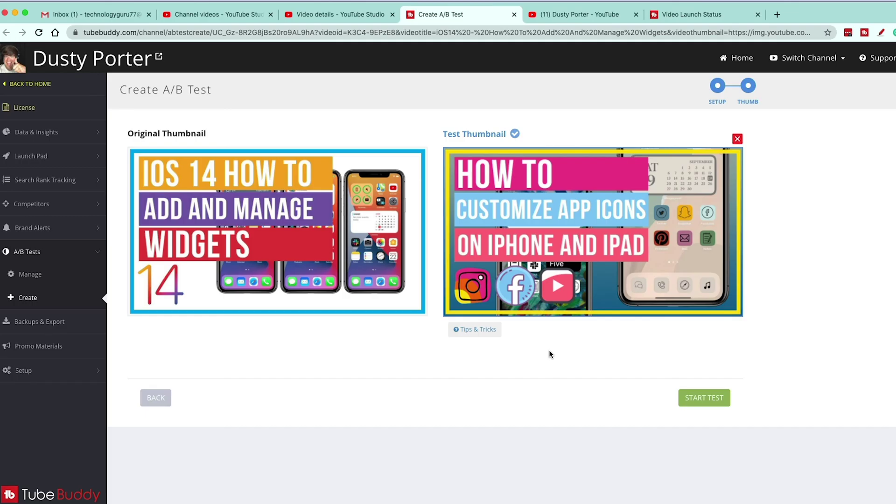
click(738, 138)
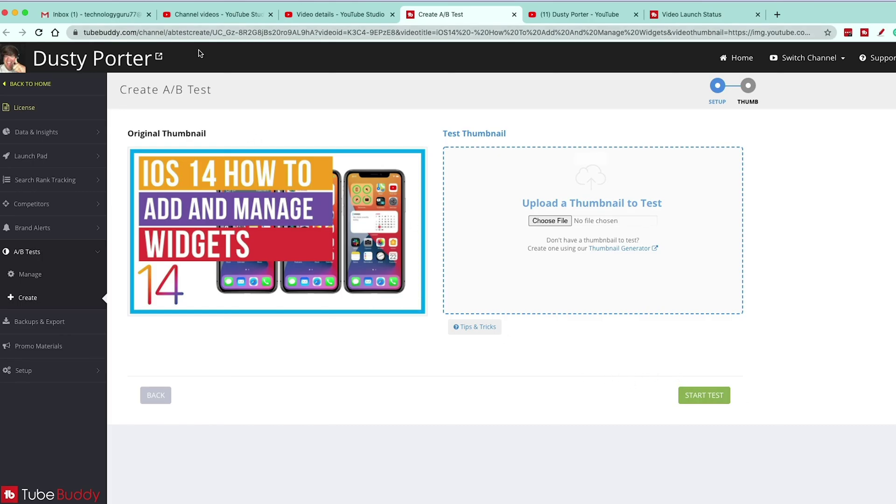
Use TubeBuddy's Share Tracker to tweet the iOS 14 widgets video link, then close the Twitter tab.
click(338, 15)
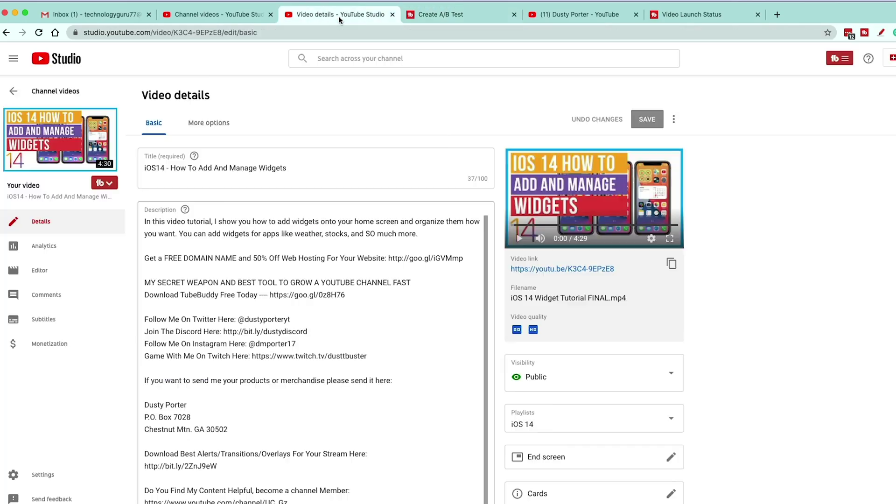
click(111, 185)
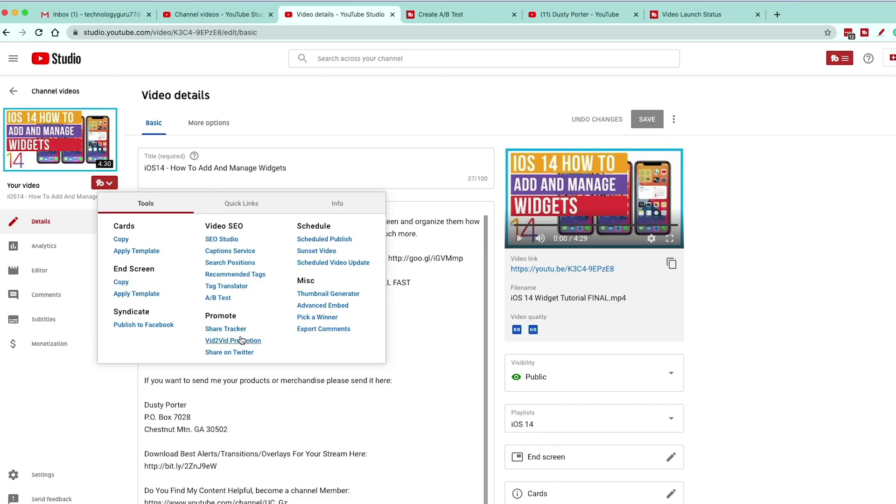
click(225, 329)
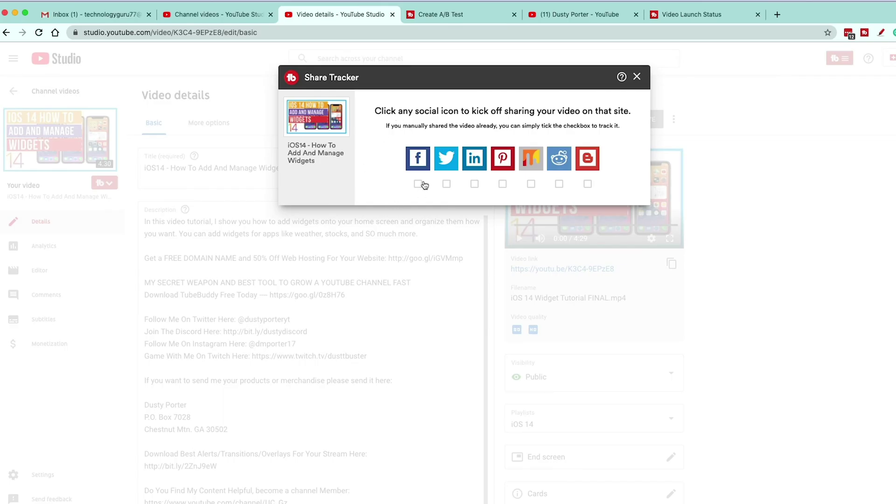
click(445, 158)
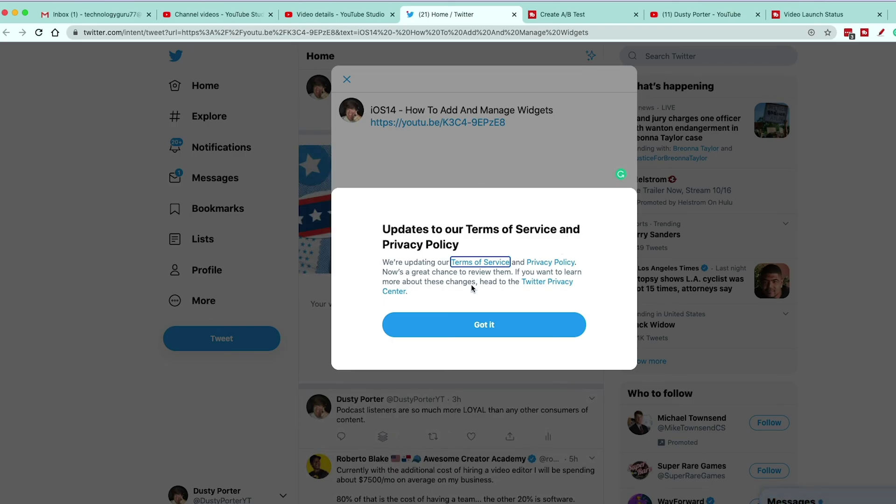
click(485, 323)
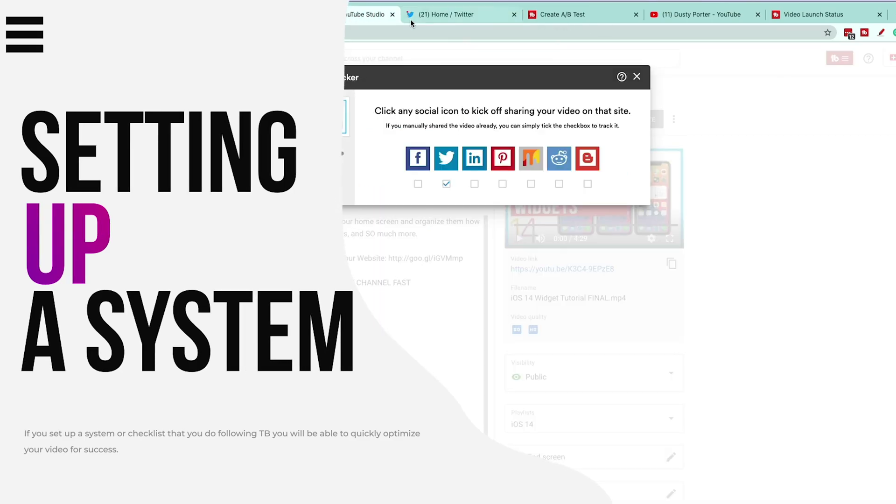
middle_click(421, 18)
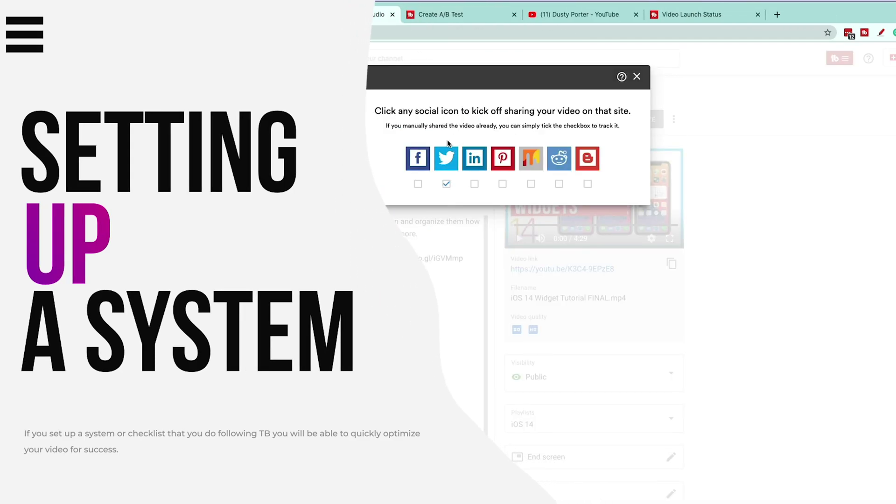
Close the Share Tracker and read the Vid2Vid Promotion 'What's this?' explanation on TubeBuddy's features page.
click(636, 78)
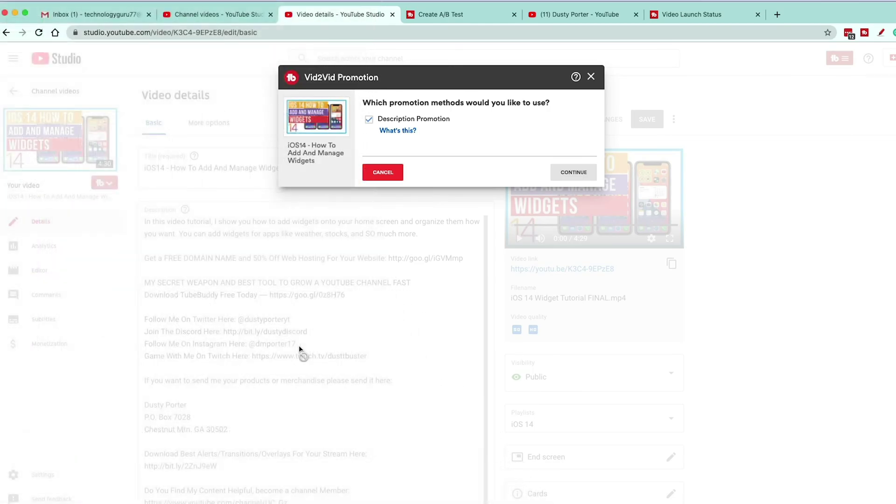
click(398, 130)
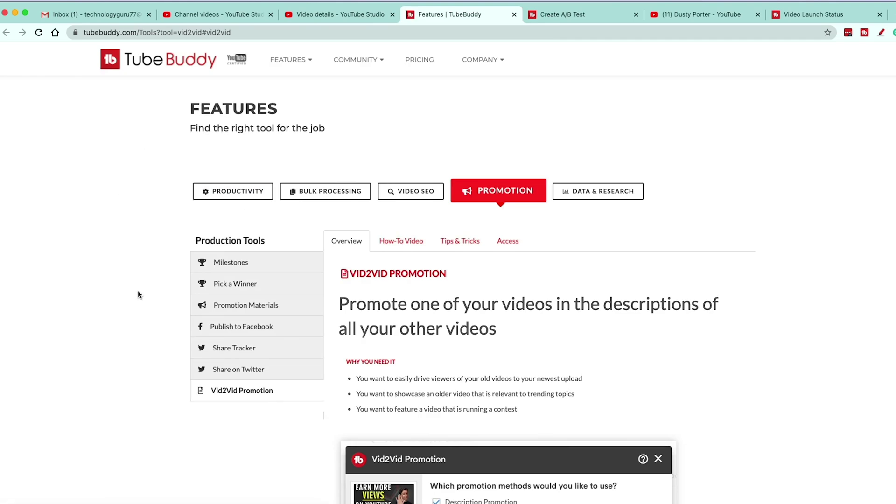
scroll(162, 313, down, 4)
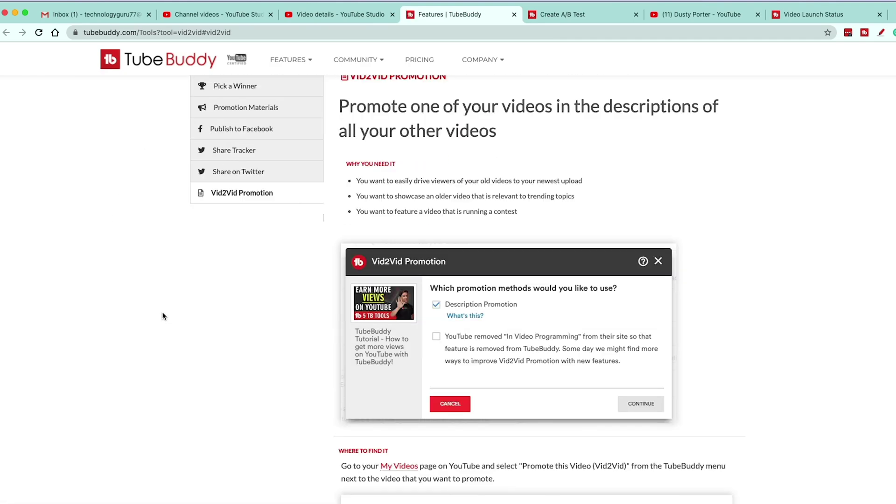
scroll(162, 316, down, 8)
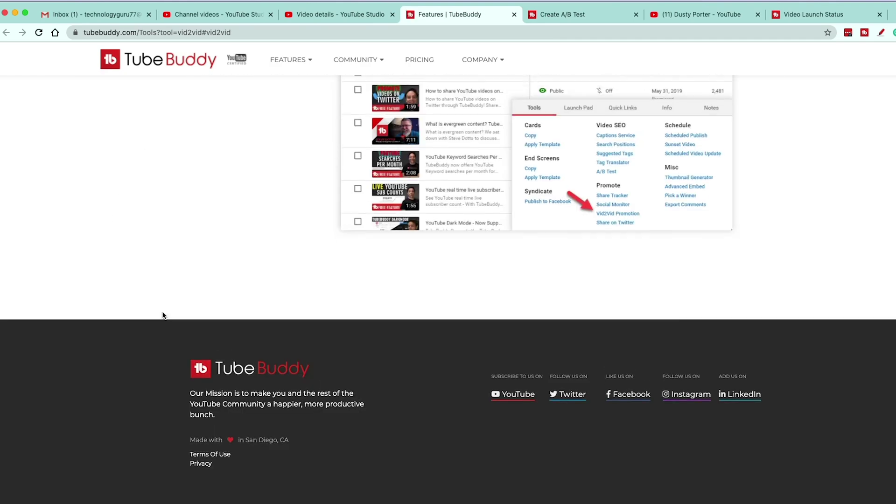
scroll(162, 315, up, 5)
scroll(162, 315, up, 5)
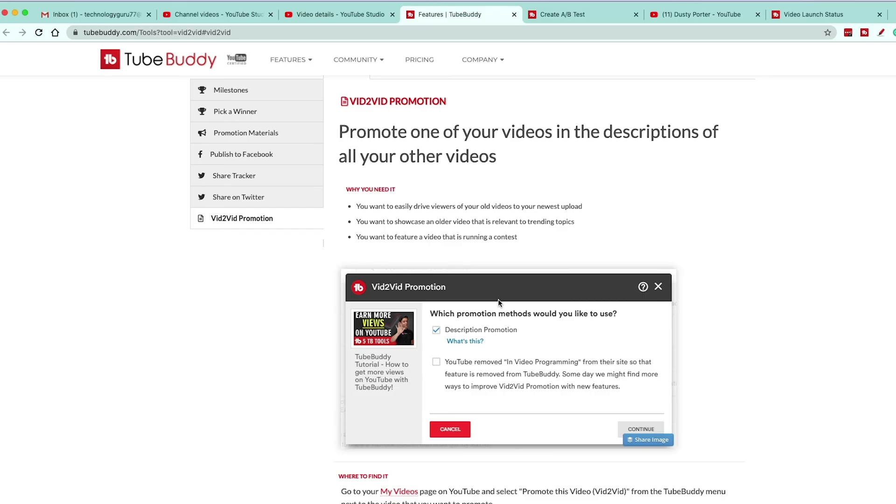
scroll(243, 354, up, 2)
scroll(243, 354, down, 10)
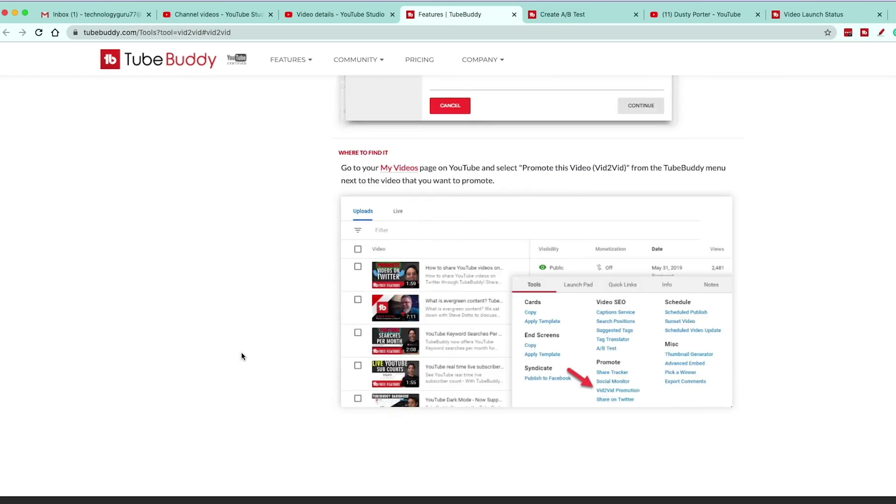
scroll(245, 354, up, 7)
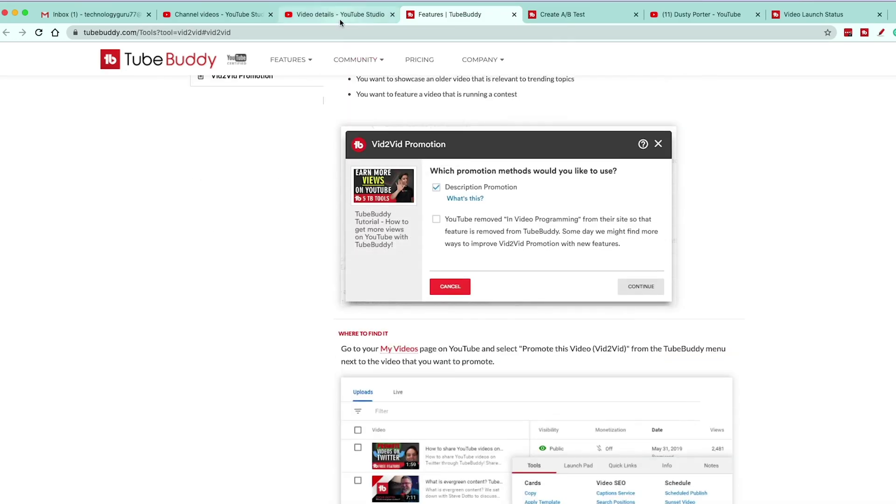
click(338, 15)
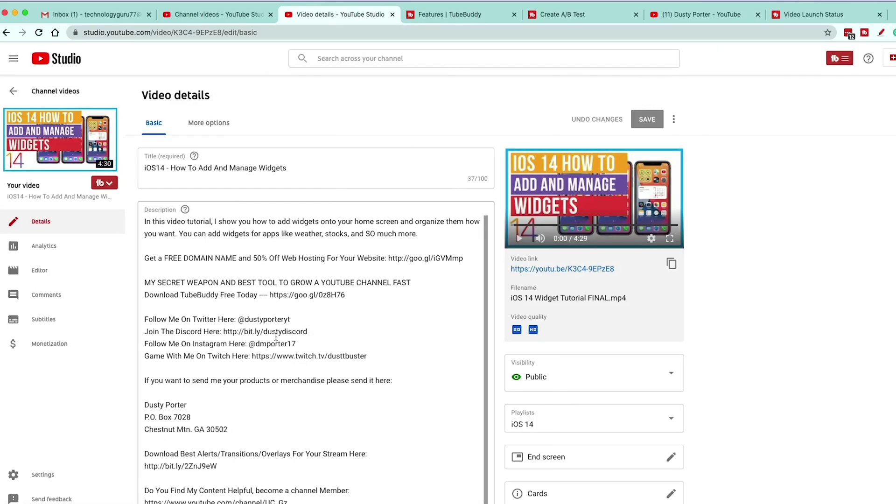
Close Vid2Vid Promotion and show TubeBuddy's Quick Links, then the Info tab with video ID and links.
click(592, 77)
click(105, 183)
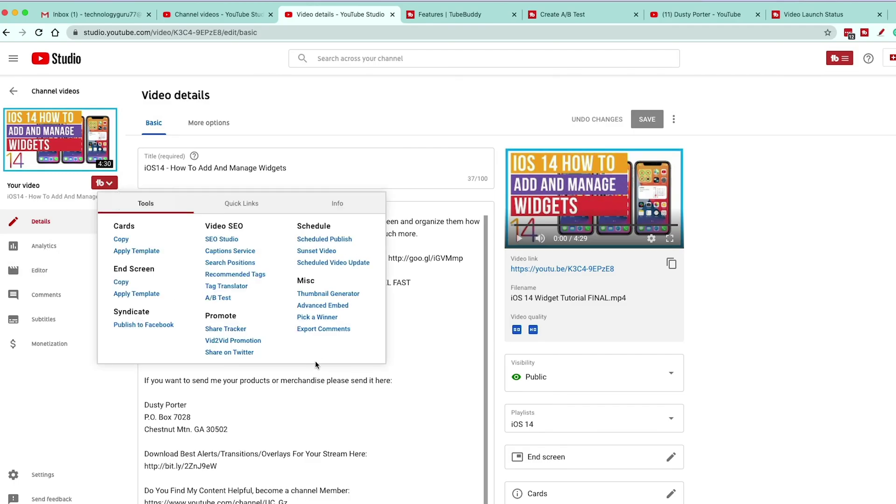
click(105, 184)
click(243, 205)
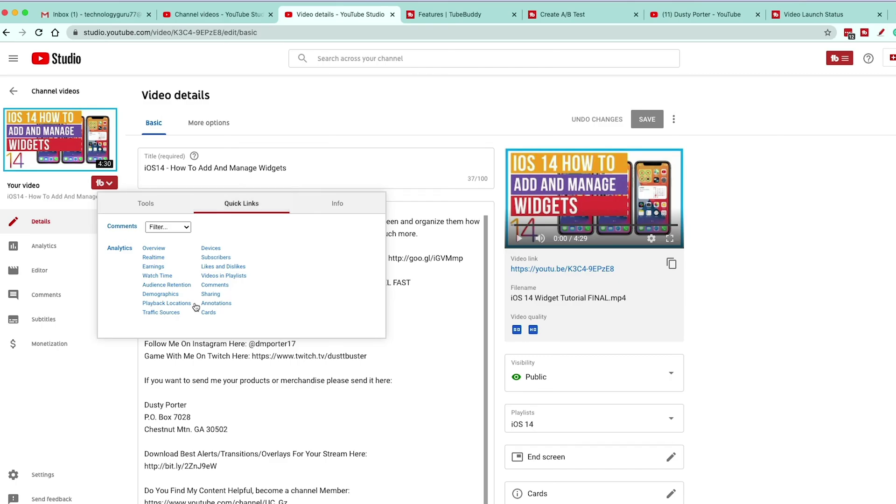
click(167, 227)
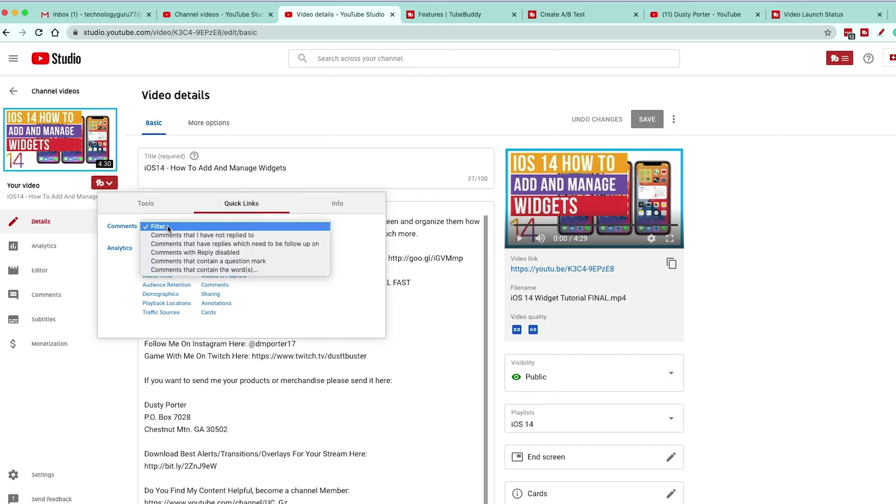
click(342, 287)
click(342, 205)
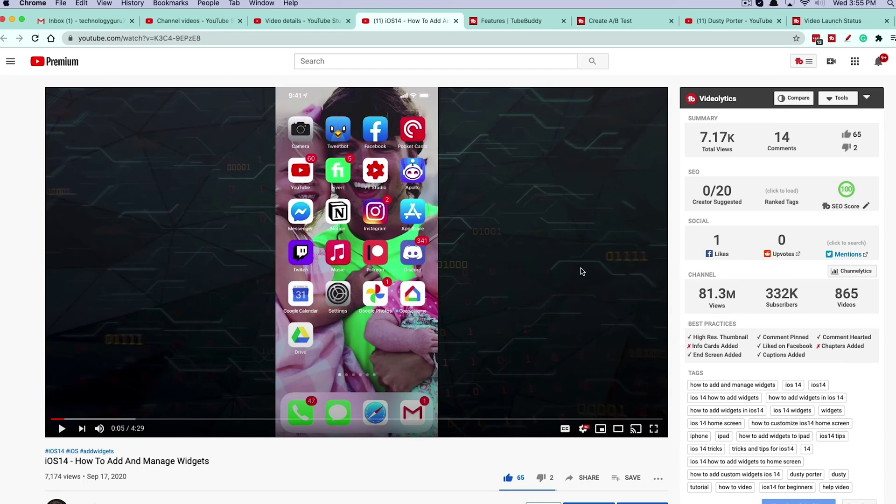
Scroll down the Videolytics panel and load search rankings for the video's tags.
scroll(583, 271, down, 1)
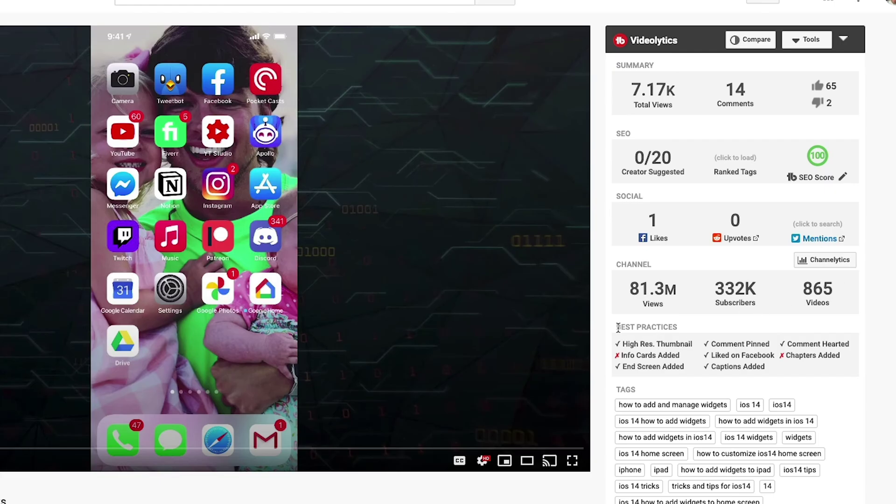
drag(619, 327, 699, 332)
scroll(695, 338, down, 1)
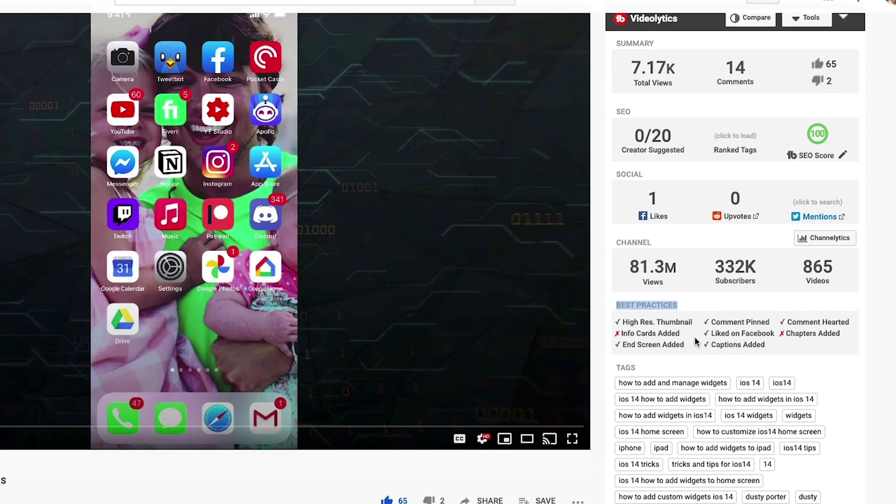
scroll(695, 337, up, 1)
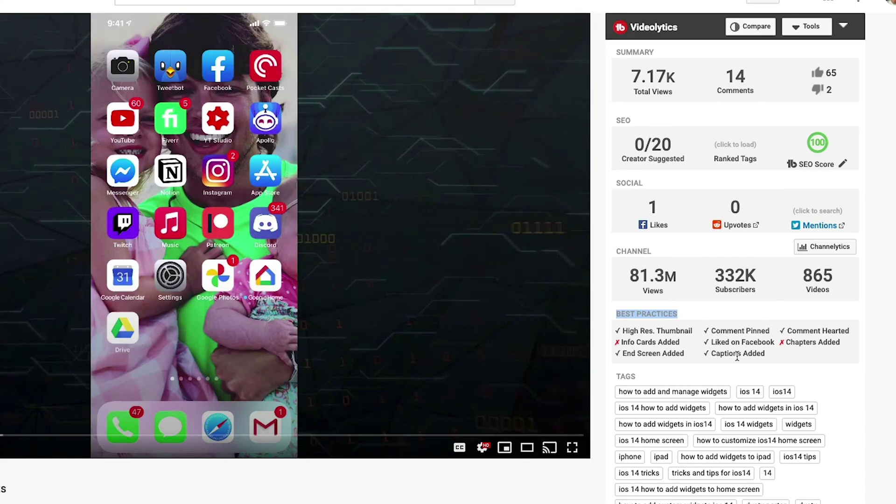
scroll(760, 375, up, 1)
scroll(760, 375, down, 5)
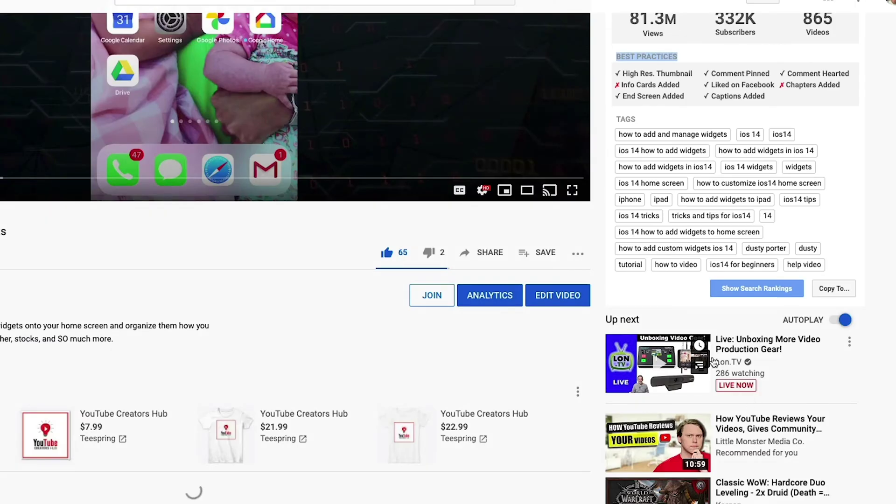
click(737, 290)
Look over the 4 ranked tags and the comments below, then scroll back up.
scroll(687, 354, down, 1)
scroll(695, 327, up, 2)
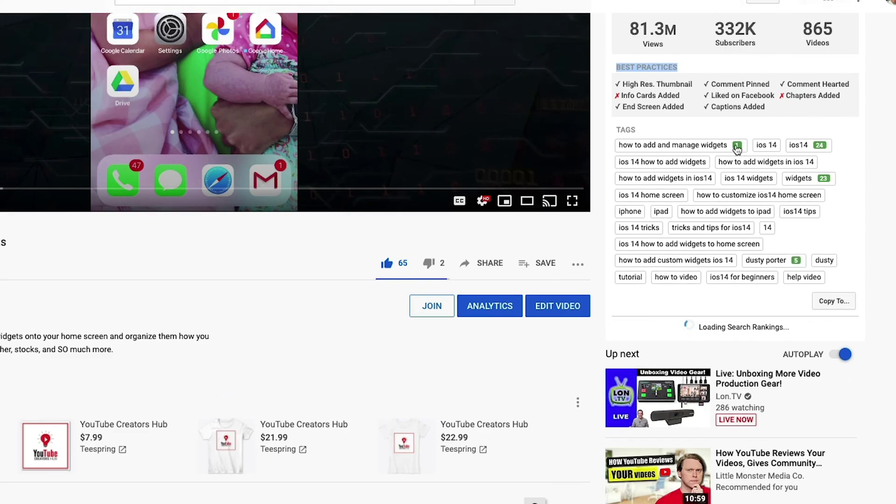
scroll(700, 327, up, 5)
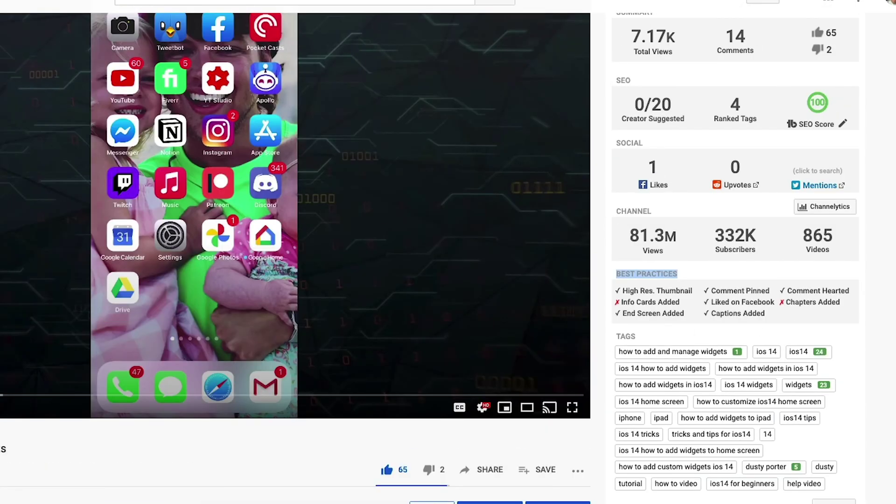
scroll(841, 261, up, 1)
mouse_move(673, 107)
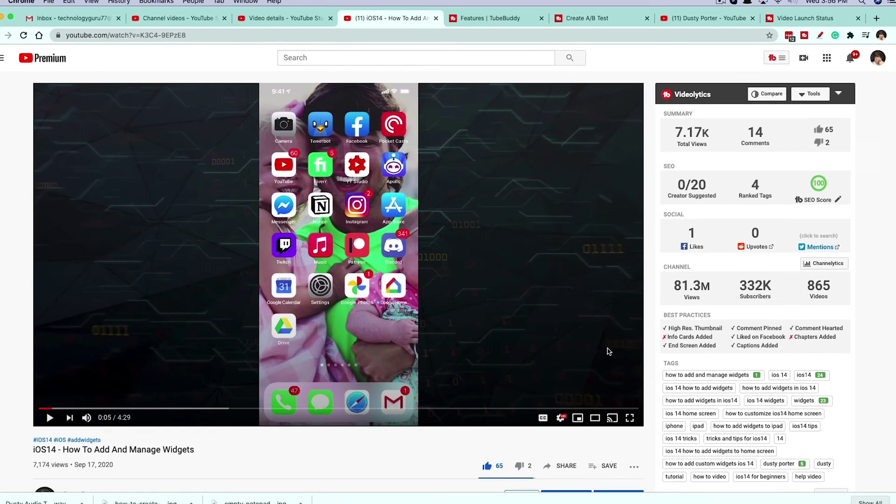
scroll(680, 346, down, 3)
scroll(396, 372, down, 4)
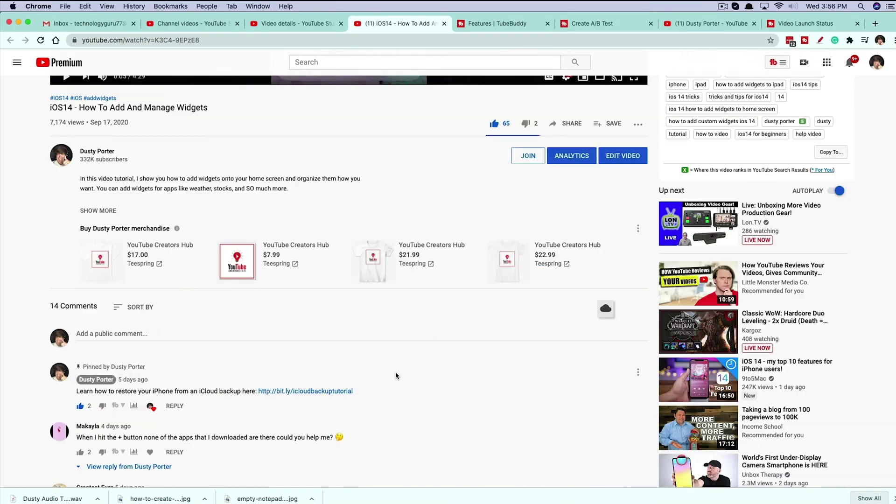
scroll(398, 373, down, 1)
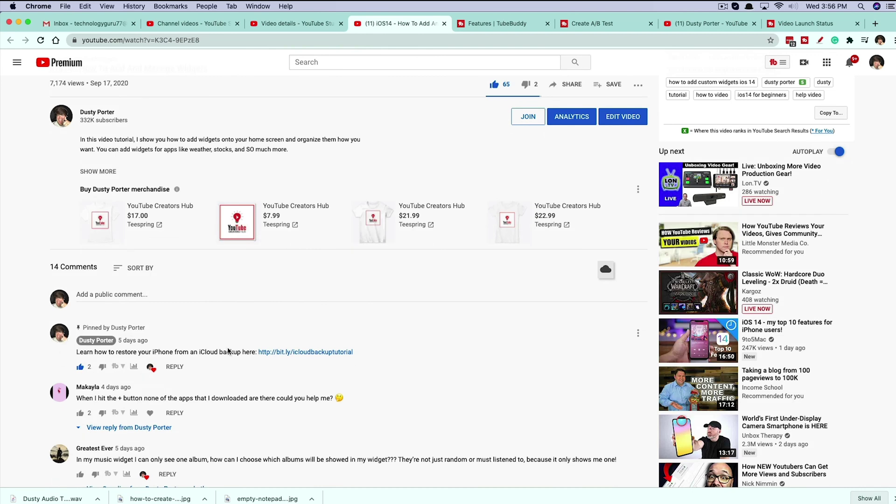
scroll(228, 351, down, 3)
scroll(372, 204, up, 10)
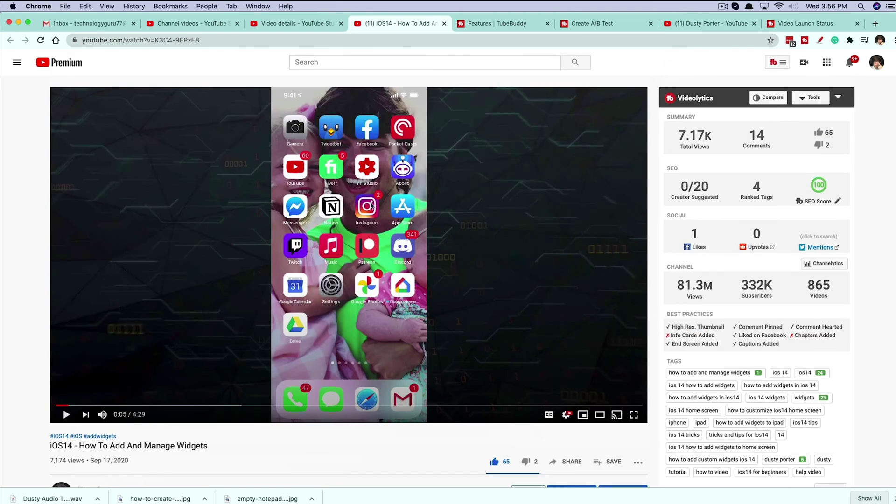
click(506, 23)
Close unneeded tabs and open the TubeBuddy channel page with its Channelytics panel.
key(super+w)
key(super+w)
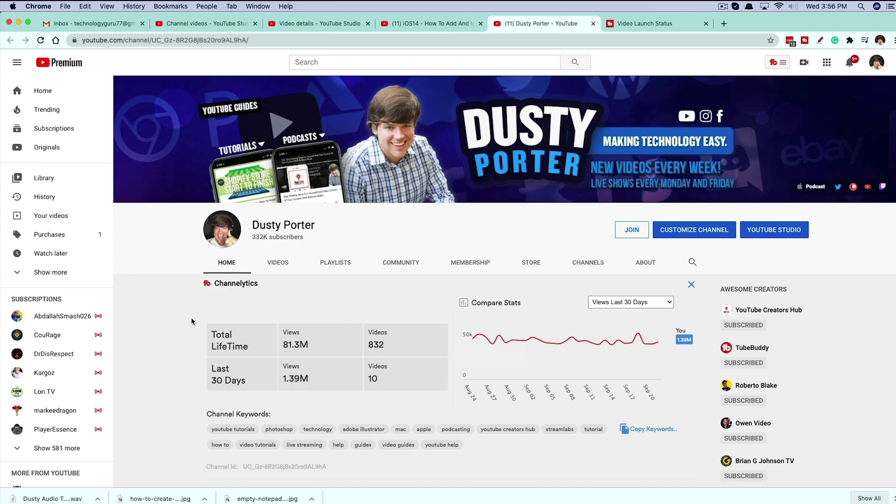
click(760, 349)
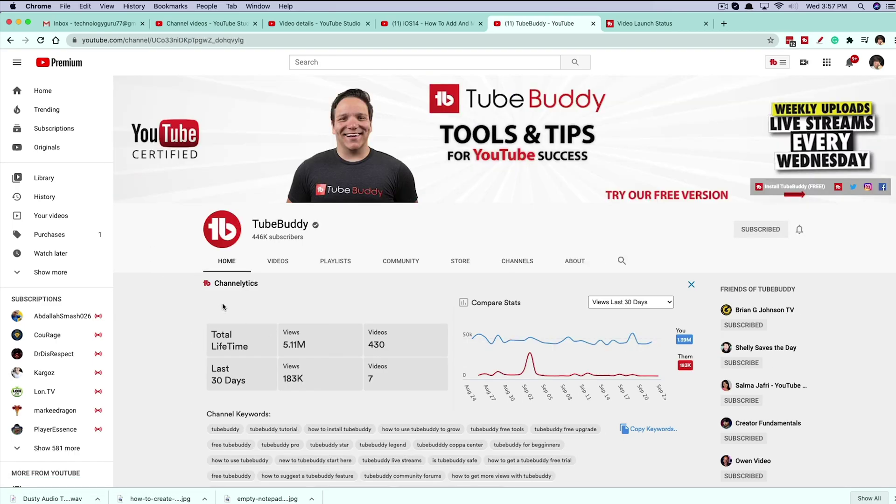
click(692, 285)
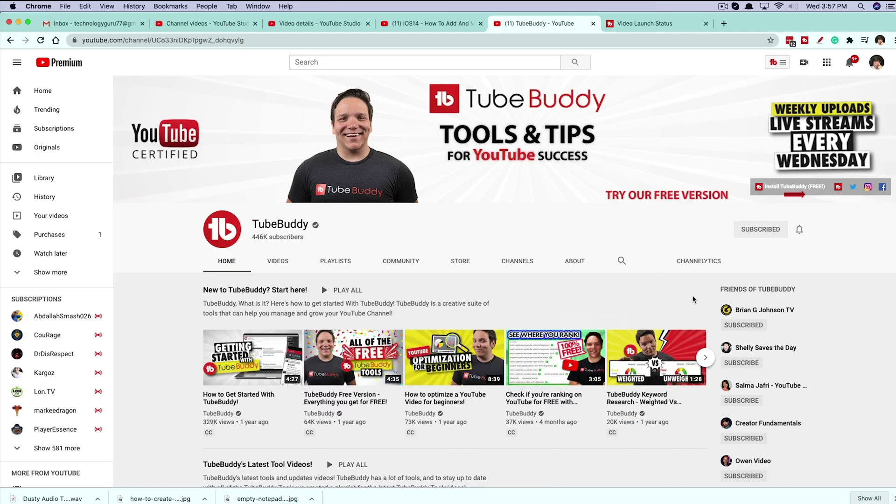
click(698, 261)
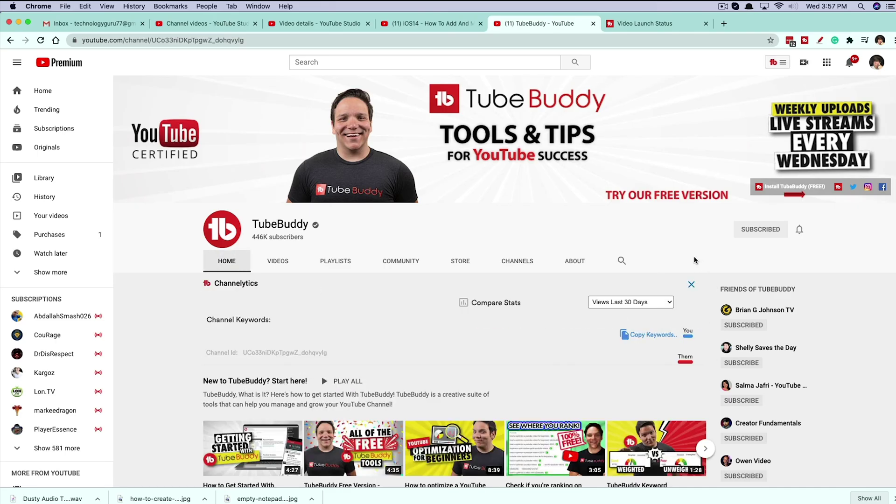
Compare Subscribers Last 30 Days, then switch the comparison back to Views Last 30 Days.
click(641, 303)
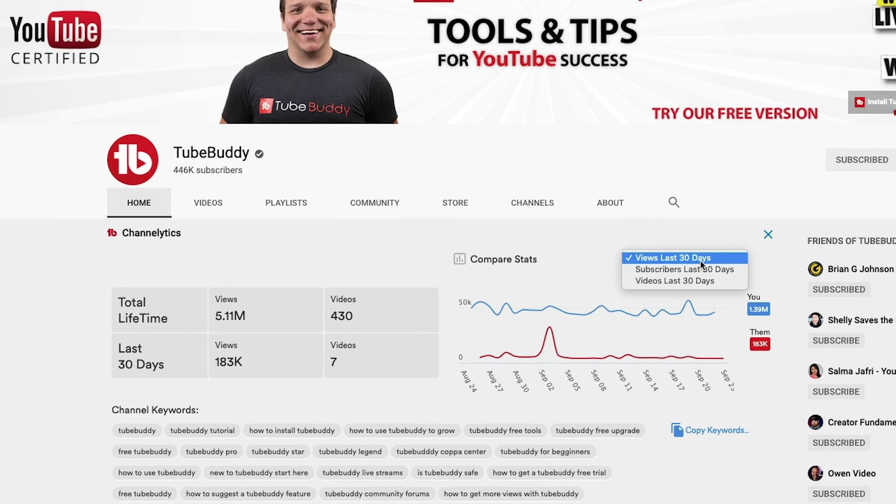
click(692, 270)
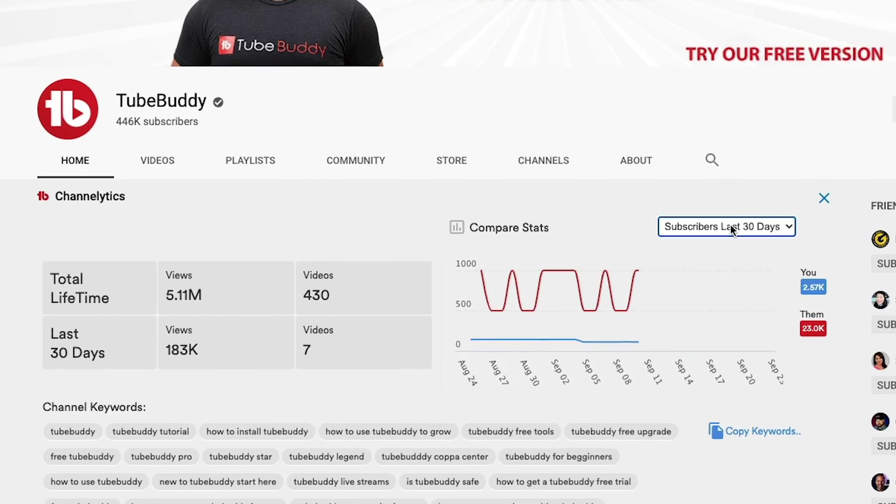
click(730, 227)
click(717, 209)
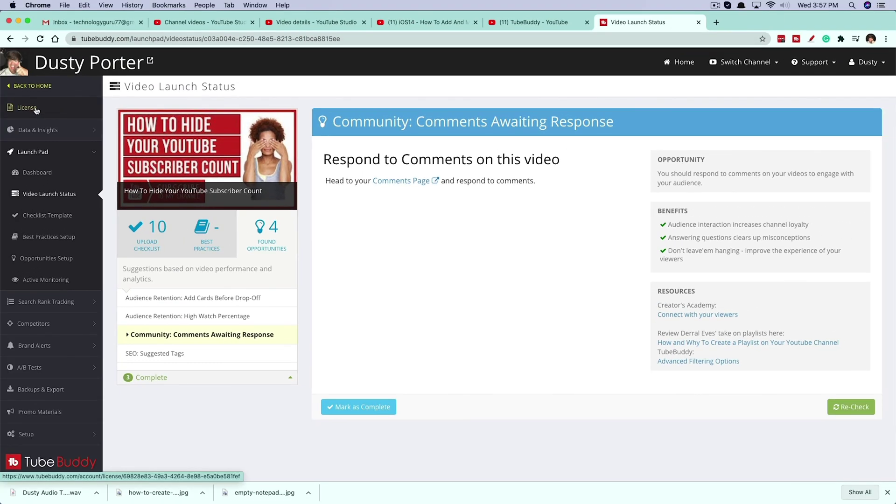
Return to the TubeBuddy account home page and scroll through the listed channels and tools.
click(39, 88)
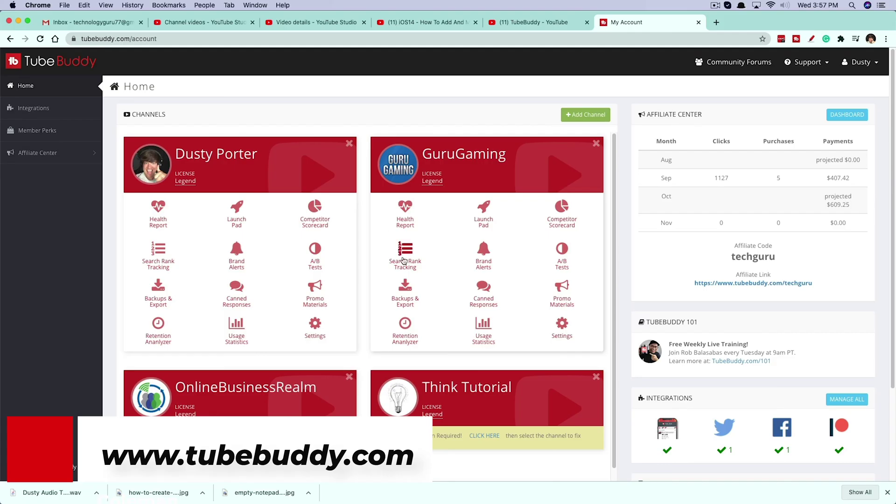
scroll(406, 254, down, 1)
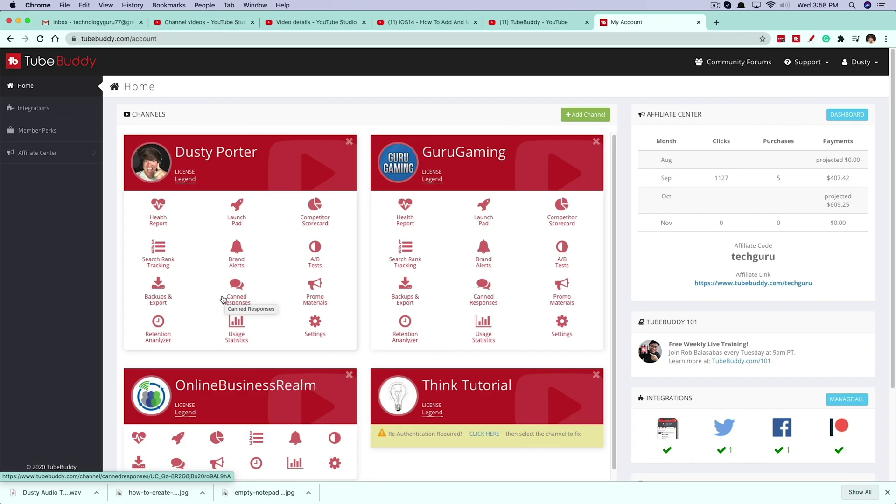
Reply to the 'Thanks for info' comment with the 'Thank you!' canned response.
click(224, 300)
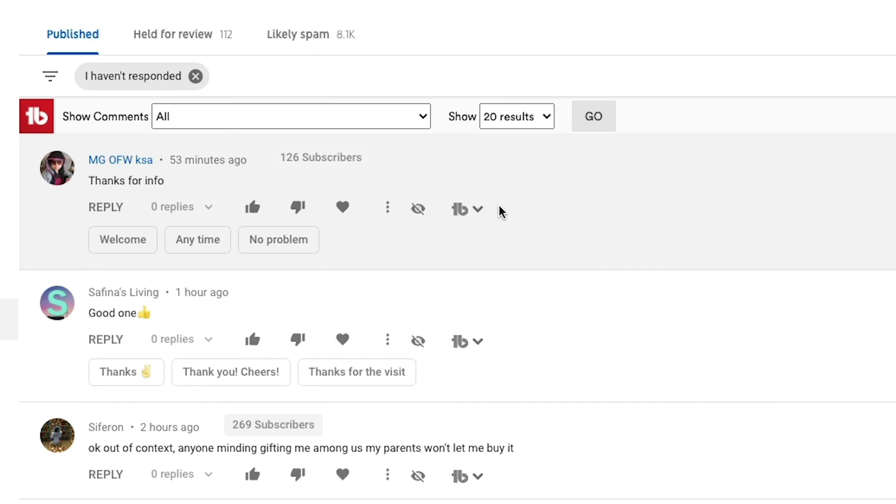
scroll(500, 209, down, 1)
scroll(501, 211, up, 1)
click(478, 210)
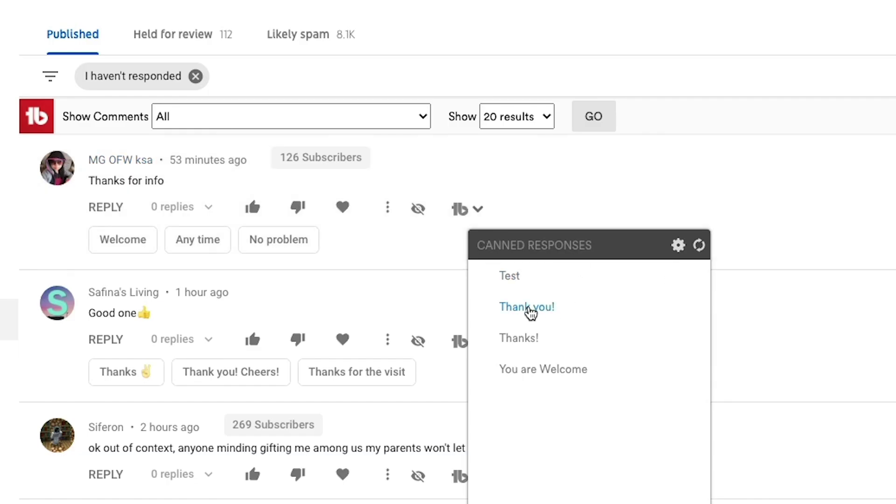
click(530, 312)
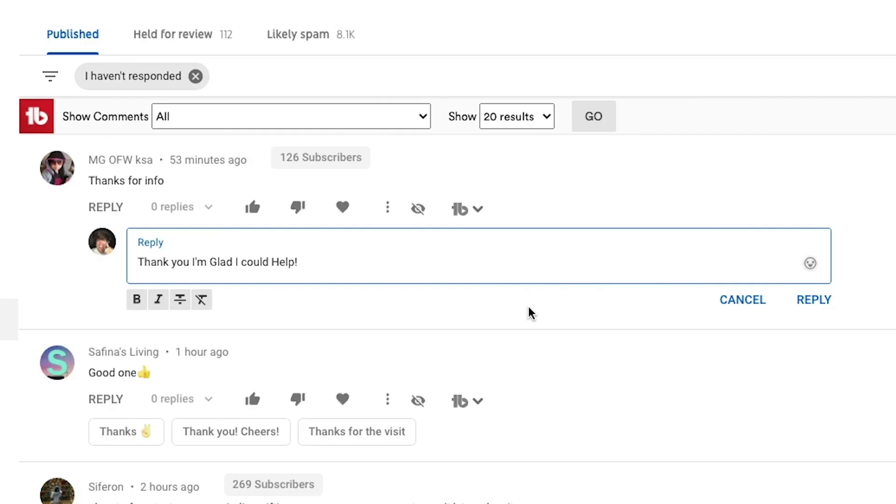
click(812, 301)
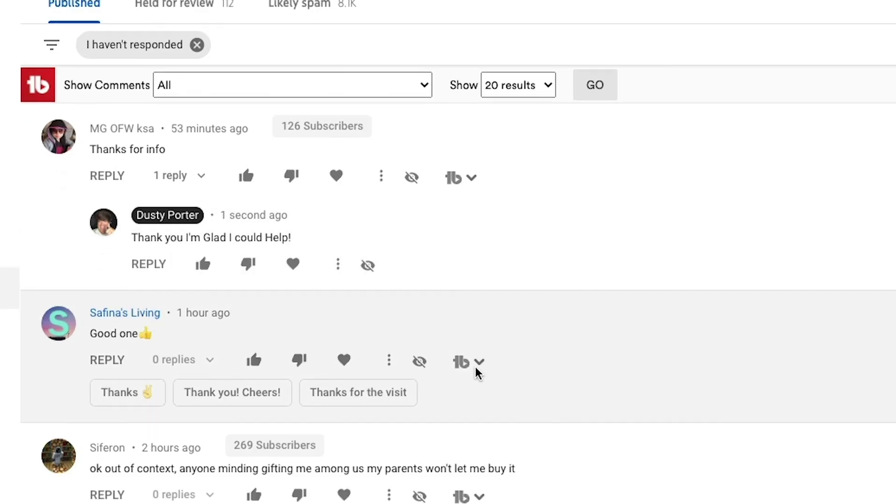
Reply to the 'Good one' comment with a short thank-you canned response.
click(477, 393)
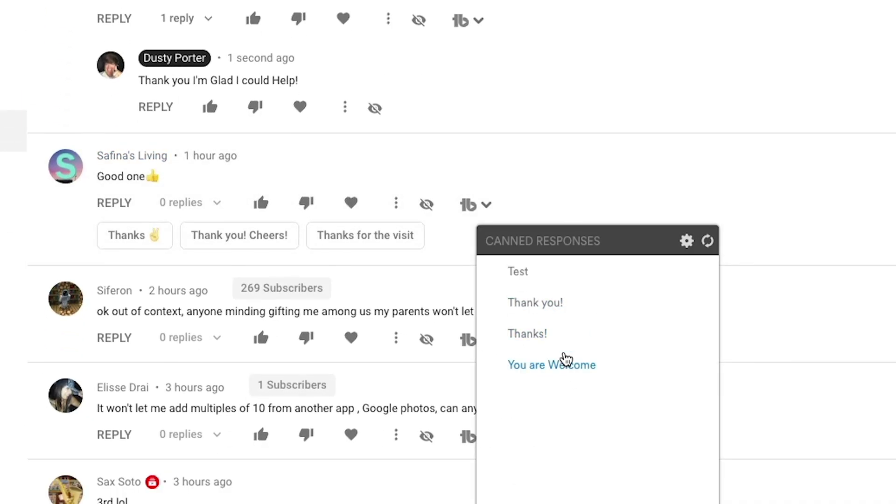
click(546, 344)
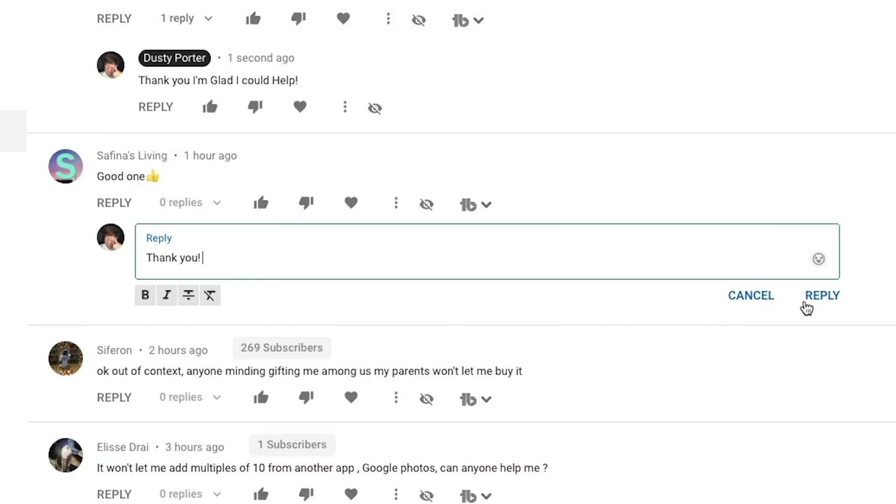
click(819, 297)
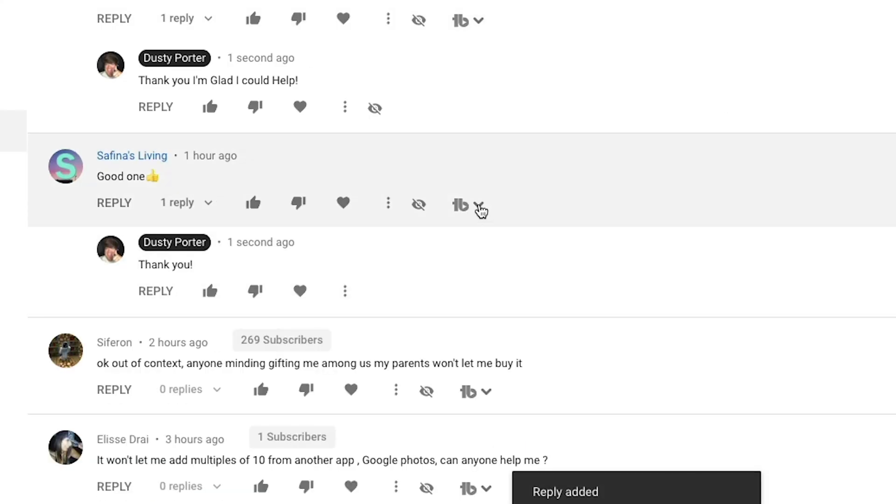
click(480, 206)
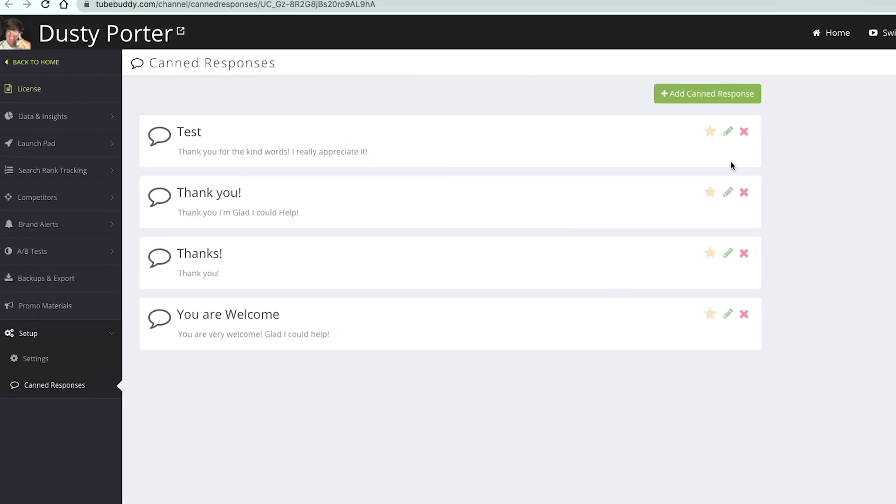
Add and save a new canned response named Podcast Editing.
click(690, 94)
click(409, 151)
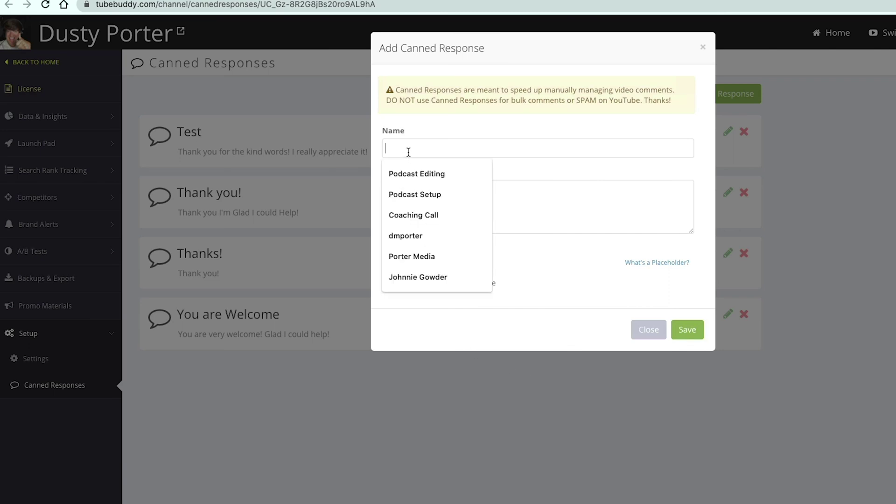
click(417, 174)
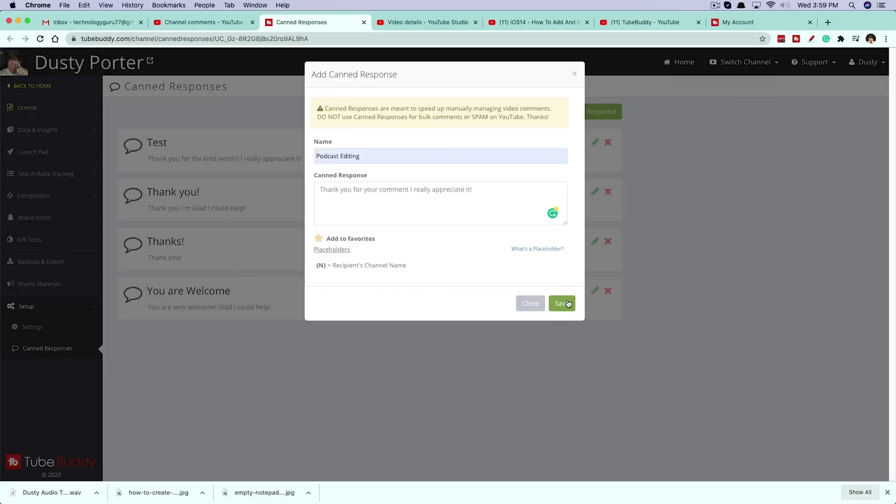
click(563, 304)
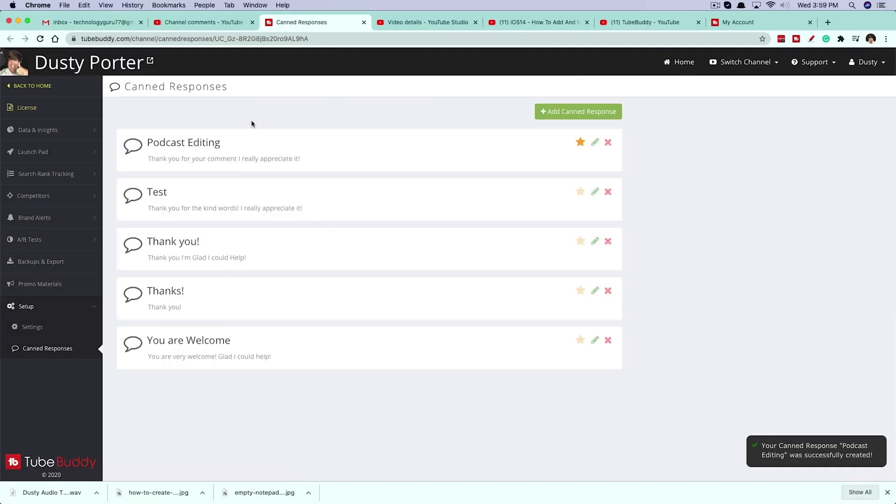
Back in channel comments, show the canned responses for the Among Us gifting comment.
click(192, 23)
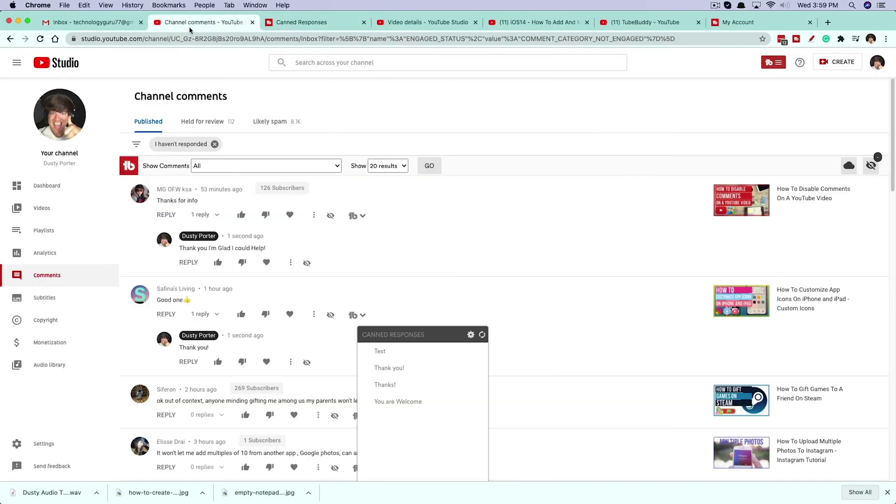
click(456, 301)
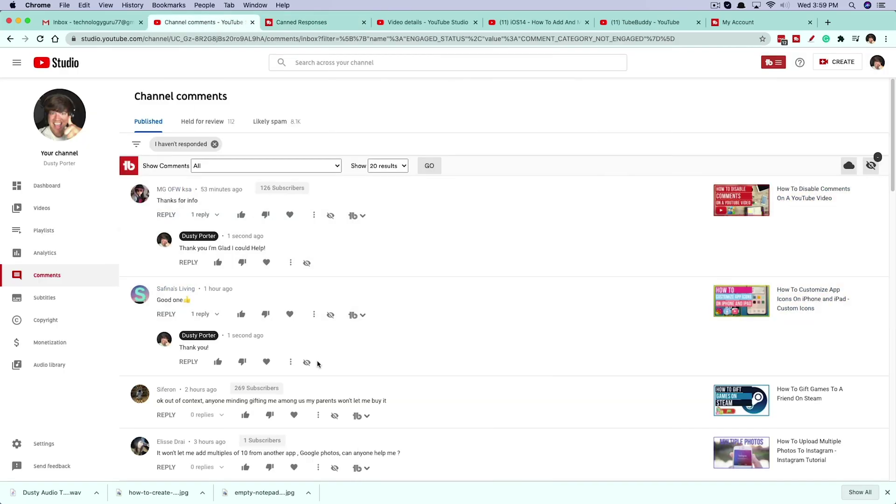
click(368, 417)
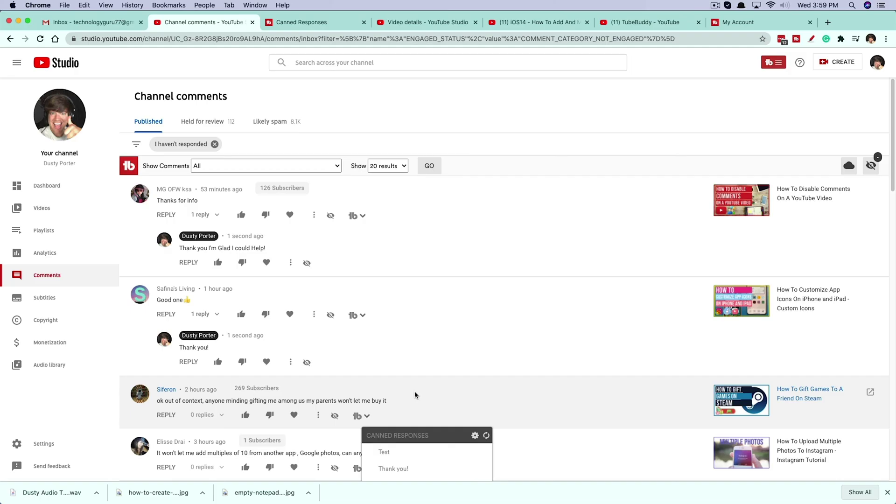
scroll(531, 413, down, 5)
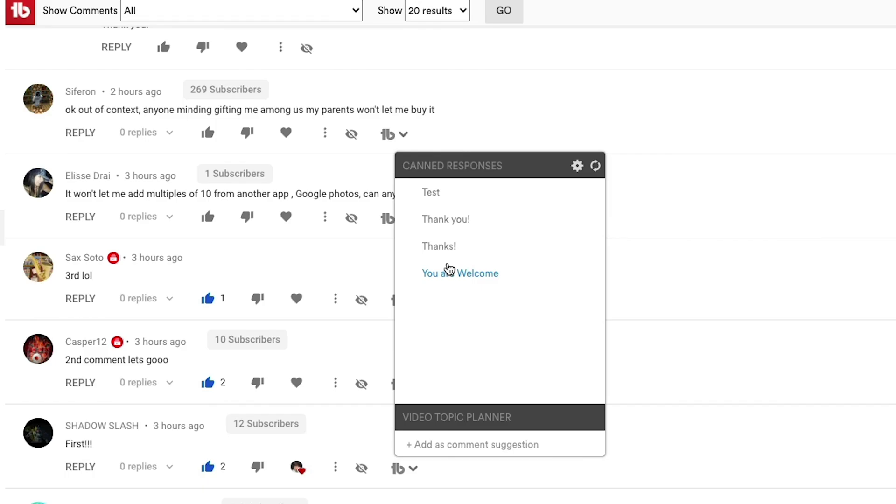
Close the open list and show TubeBuddy options for the Google Photos multiples-of-10 comment.
click(652, 178)
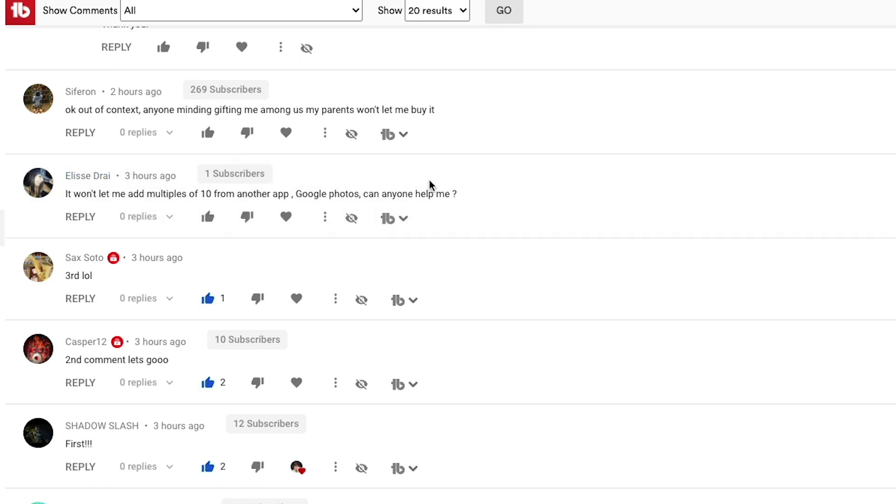
click(405, 223)
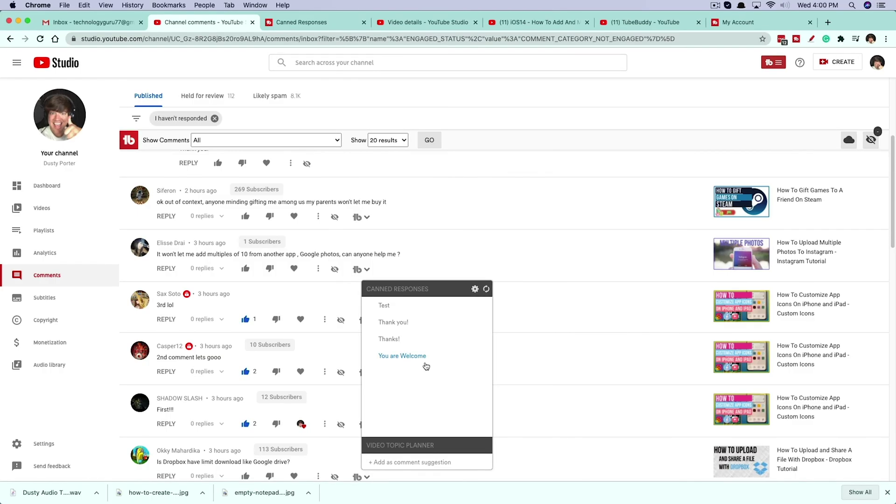
In the Video Topic Planner, move the 'TubeBuddy Mobile video overview' topic below the other topic and mark it complete.
click(775, 65)
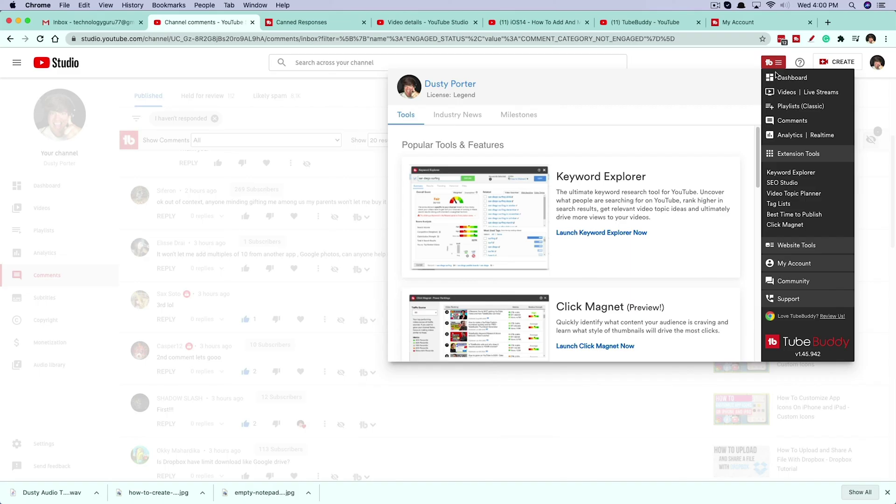
click(801, 193)
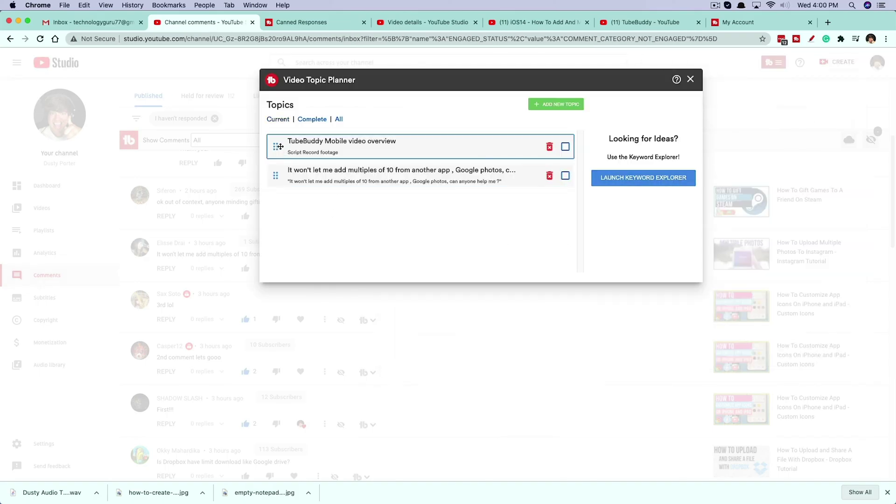
drag(279, 147, 438, 234)
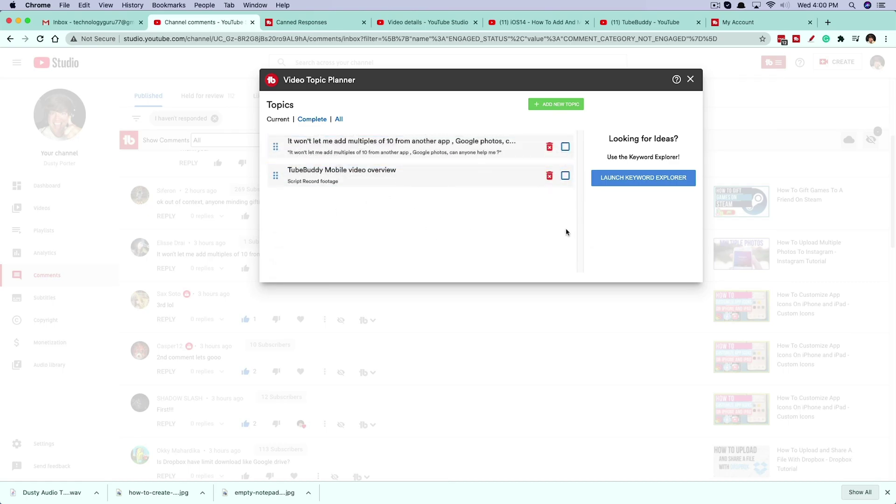
click(566, 176)
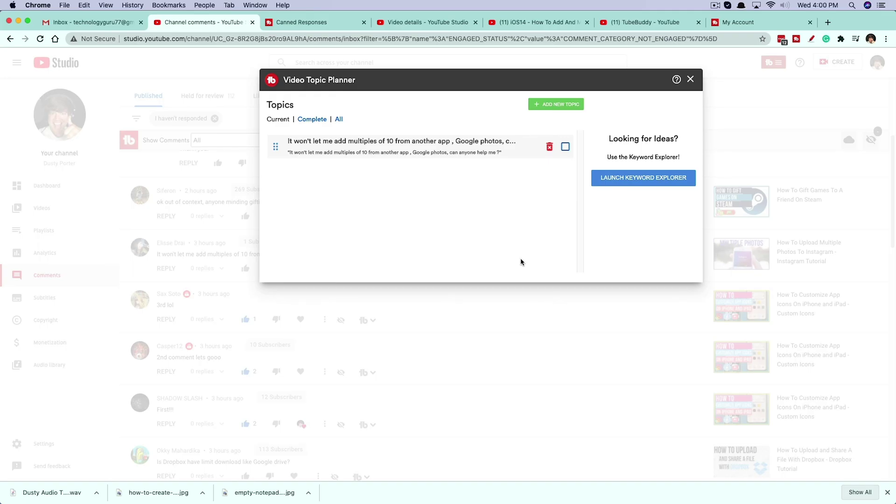
click(691, 82)
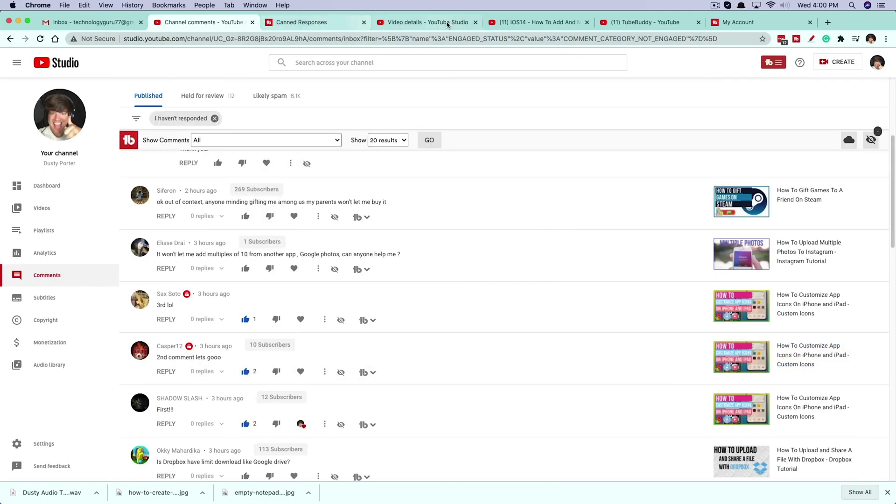
Return to the details page of the 'iOS14 - How To Add And Manage Widgets' video.
click(444, 25)
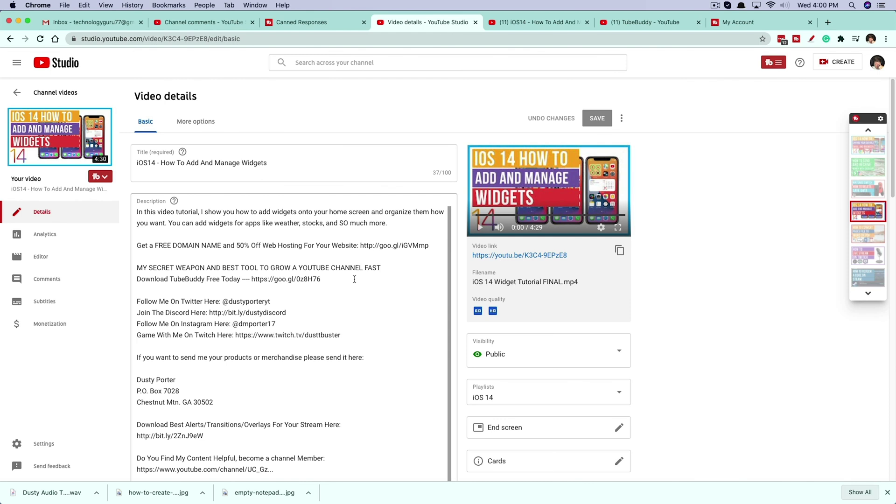